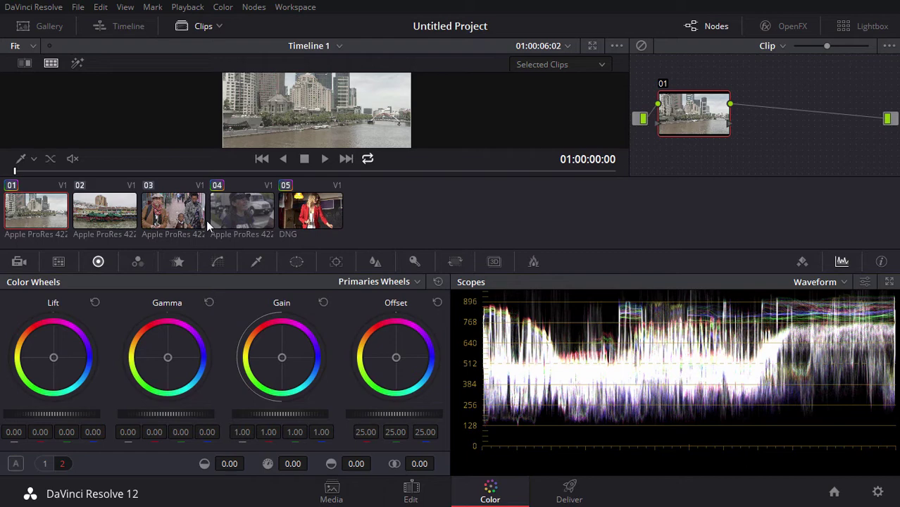
Preview clips 02 through 05 in turn, then return to clip 01
left_click(89, 210)
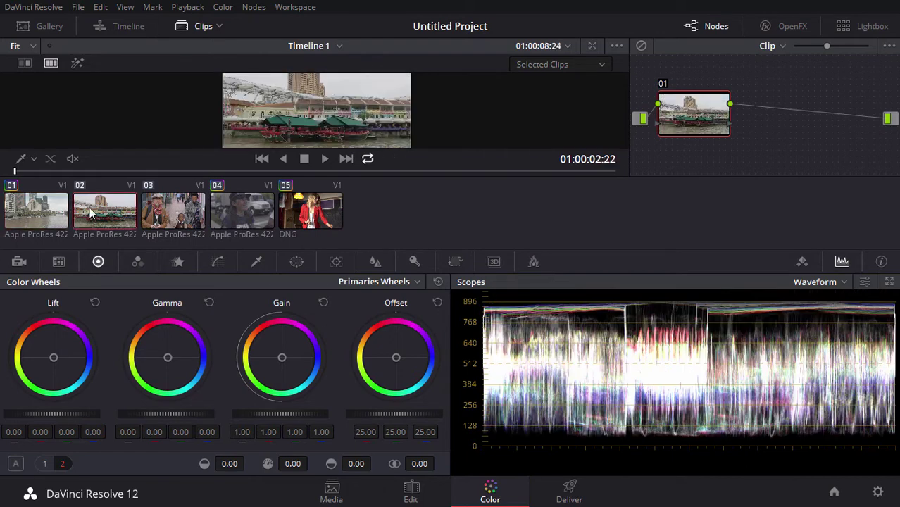
left_click(151, 214)
left_click(238, 212)
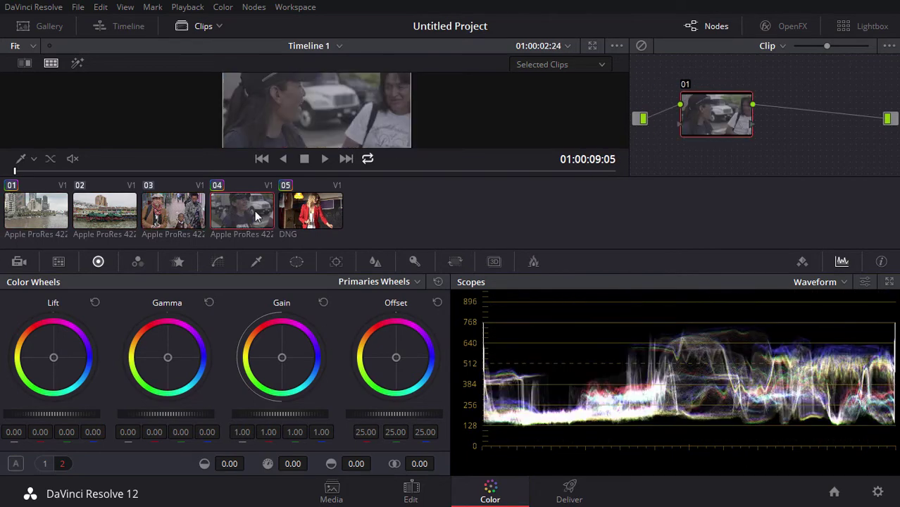
left_click(291, 214)
left_click(47, 218)
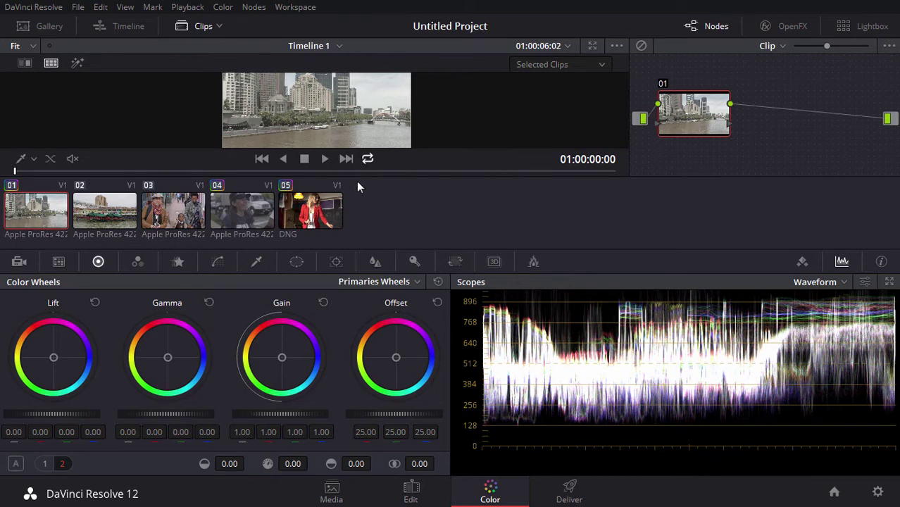
Flick between clips 02 and 01, settling on clip 02 in the viewer
left_click(120, 208)
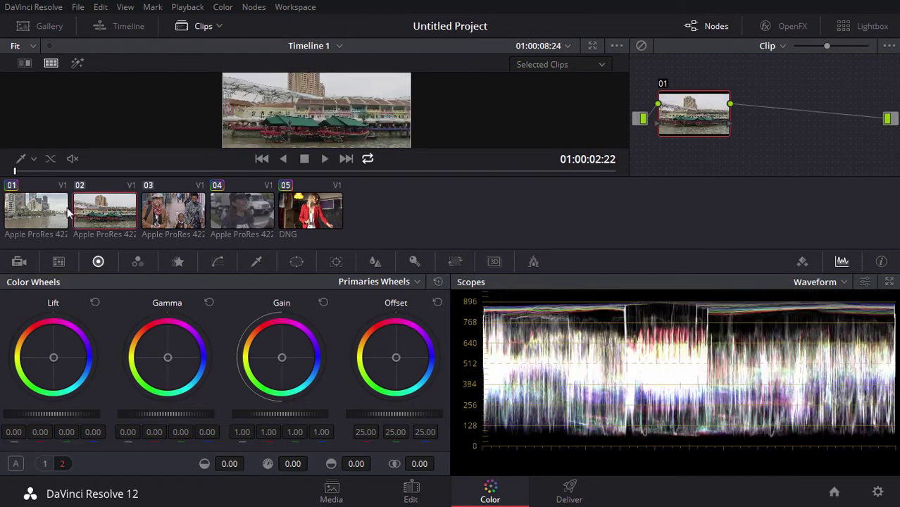
left_click(64, 208)
left_click(98, 214)
Look through the viewer's comparison options menu, then dismiss it
right_click(294, 116)
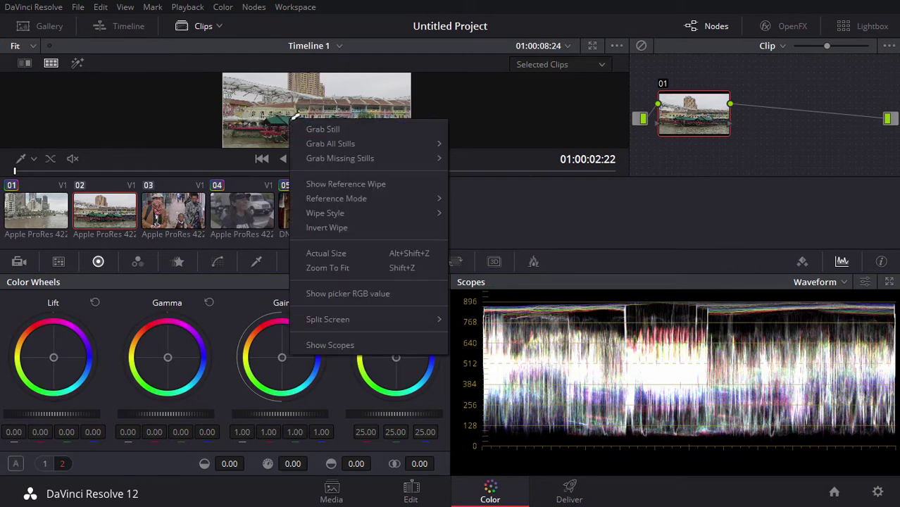
mouse_move(358, 320)
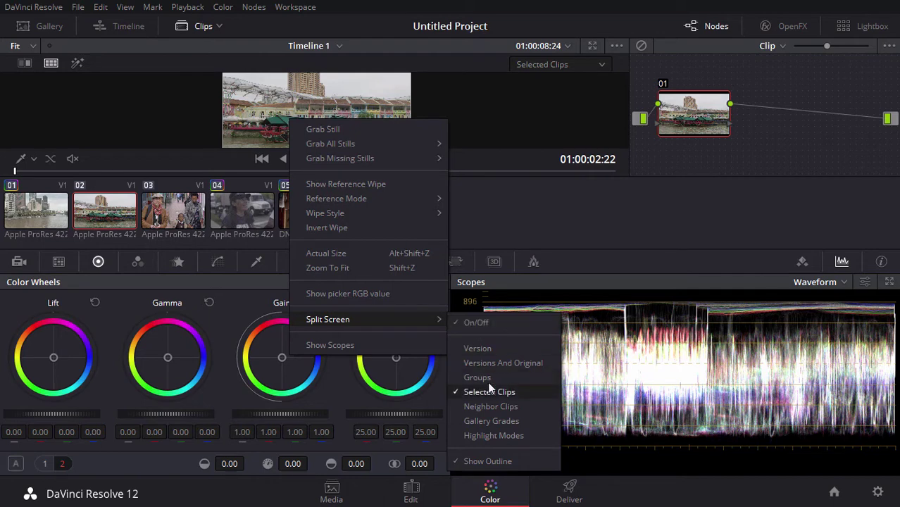
left_click(84, 210)
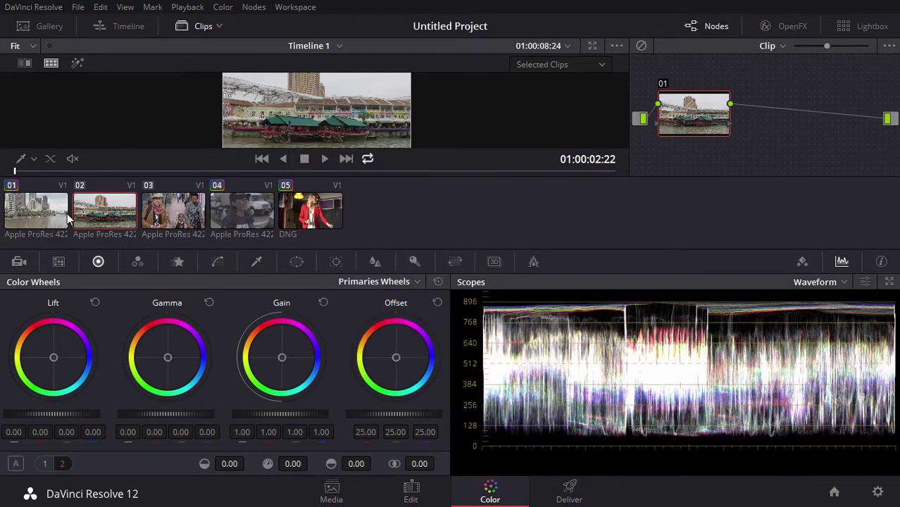
Try split-screen comparisons with clips 01, 03 and 04, ending with clip 01 beside clip 02
left_click(40, 210, "ctrl")
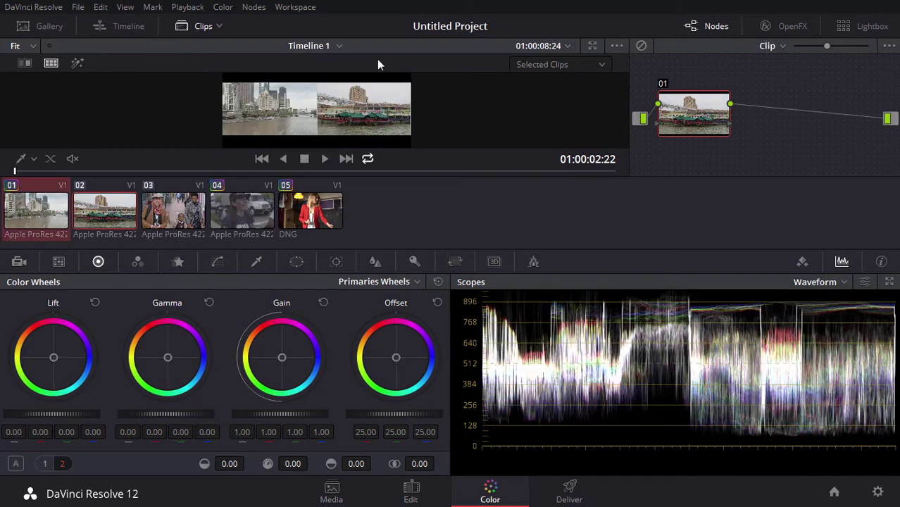
left_click(199, 212, "ctrl")
left_click(231, 209, "ctrl")
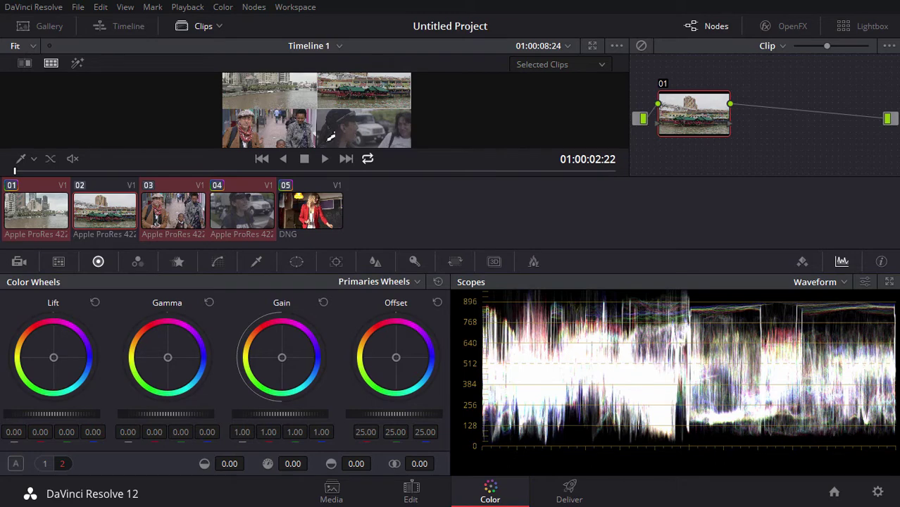
left_click(127, 205)
left_click(67, 203, "ctrl")
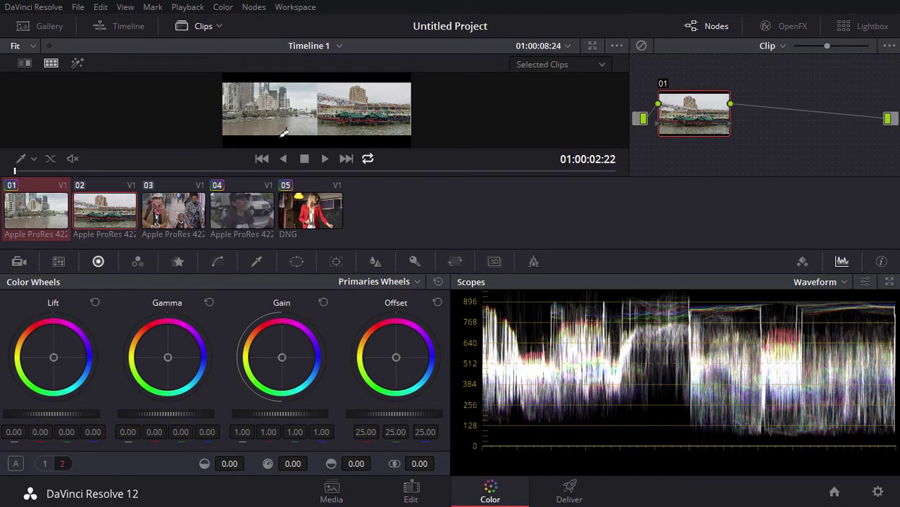
key("alt+f")
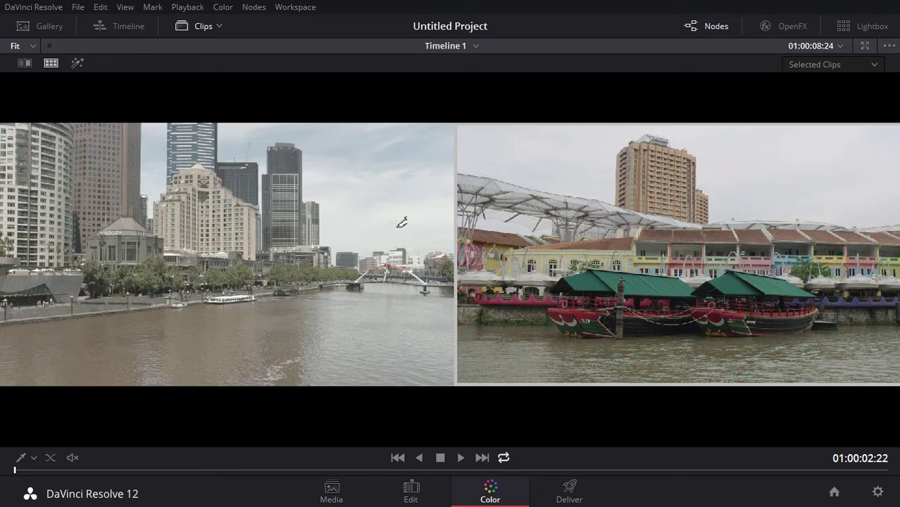
key("shift+f")
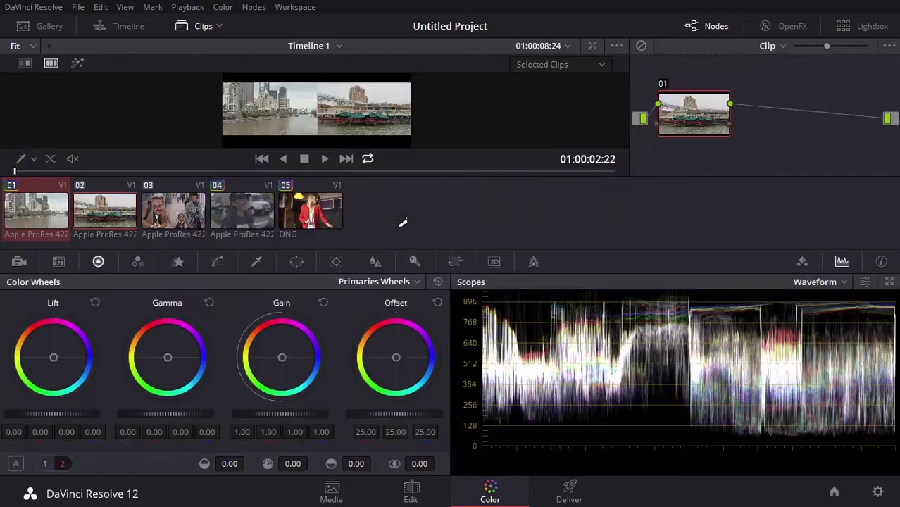
With clip 01 selected, apply Shot Match to this Clip from clip 02's menu
left_click(42, 213)
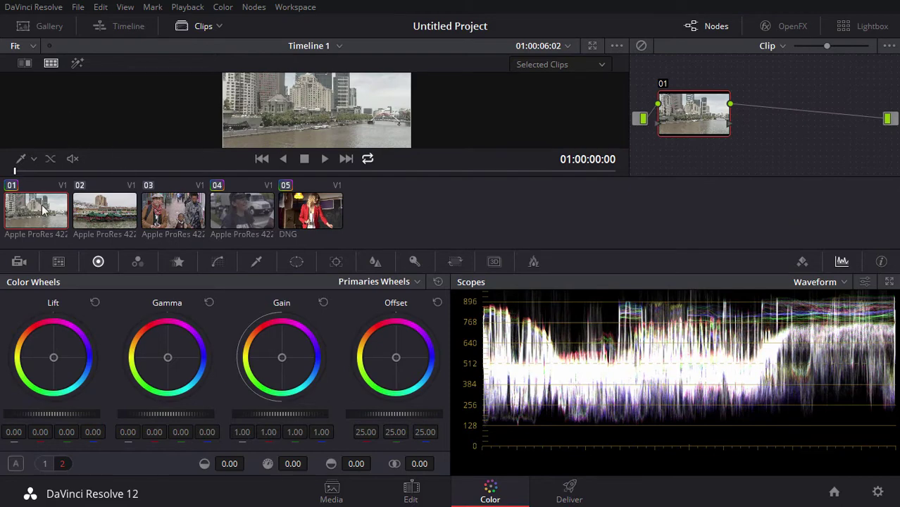
left_click(97, 204)
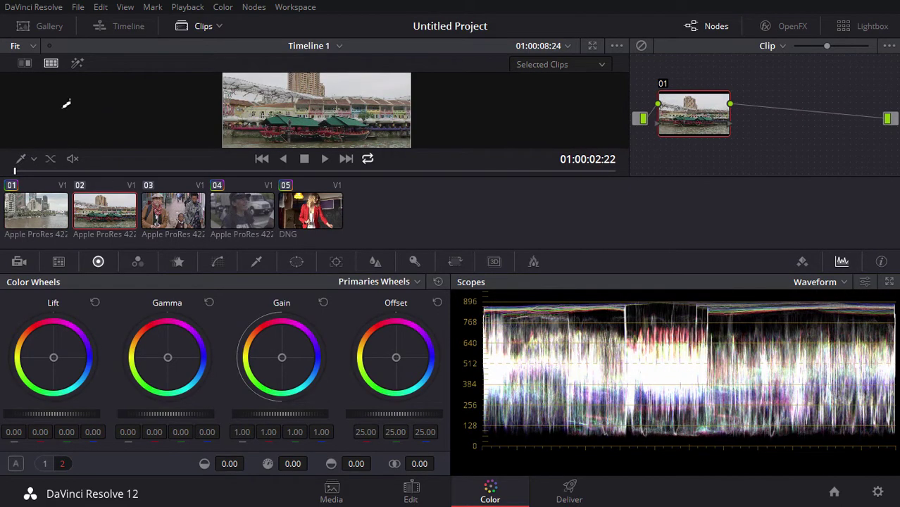
left_click(41, 206)
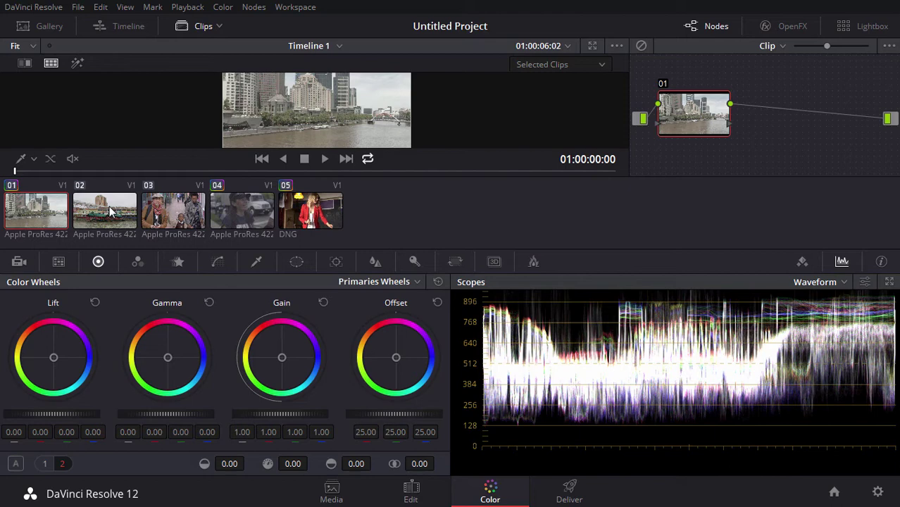
right_click(110, 212)
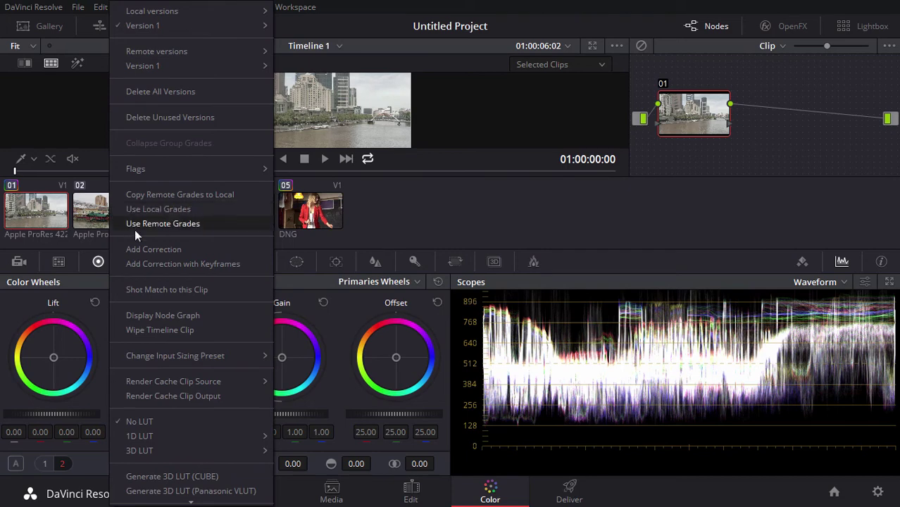
left_click(161, 288)
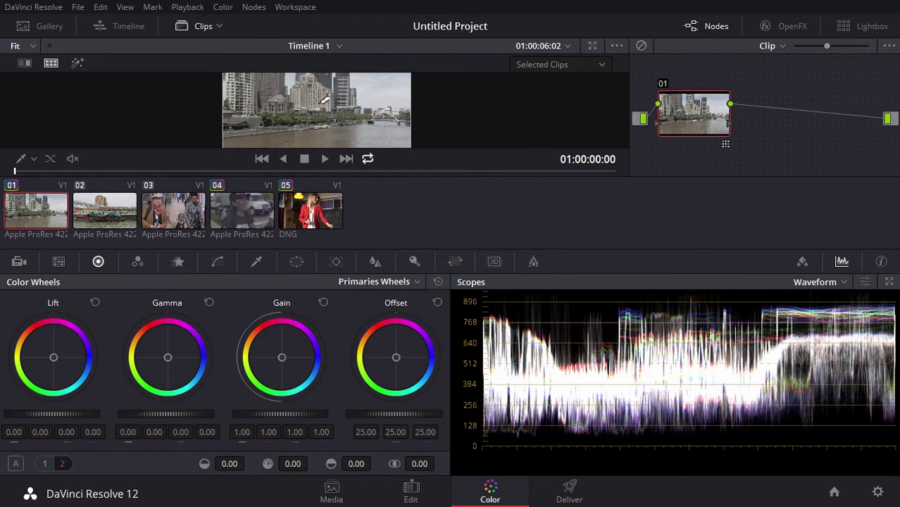
Set up a split screen of the shot-matched clip 01 beside clip 02
left_click(112, 206)
left_click(68, 213)
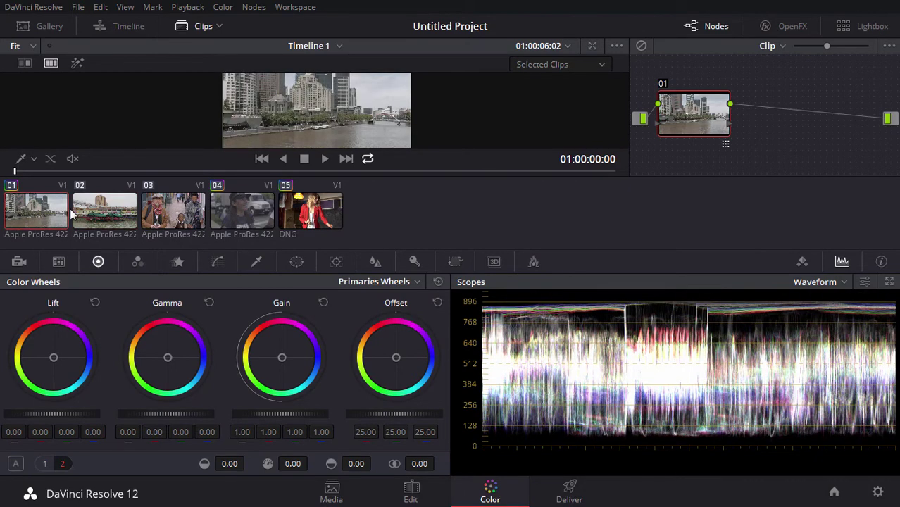
left_click(106, 211, "ctrl")
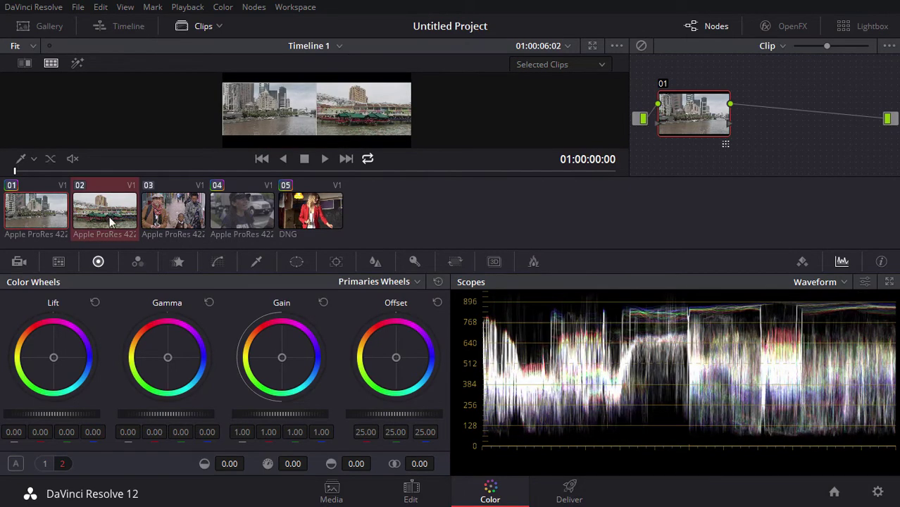
left_click(48, 211)
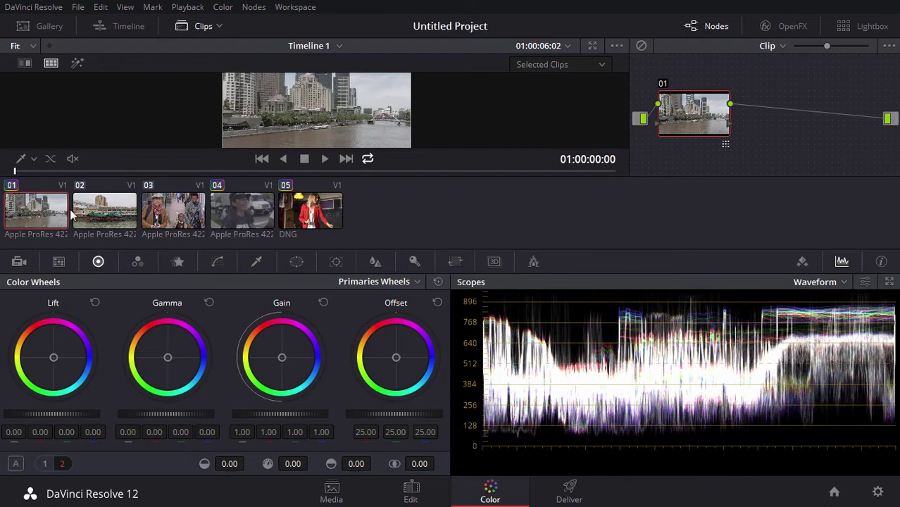
left_click(98, 209, "ctrl")
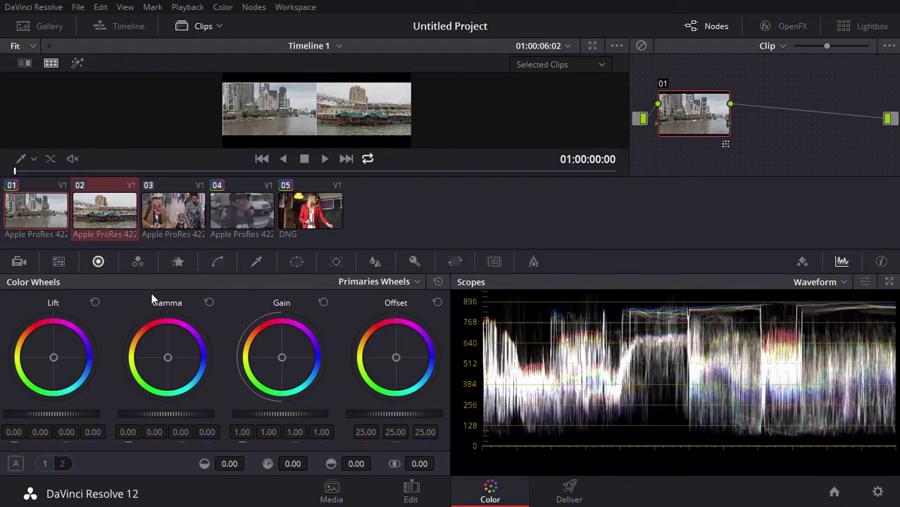
Enlarge the viewer with Alt+F and toggle clip 01's grade off and on to compare
key("alt+f")
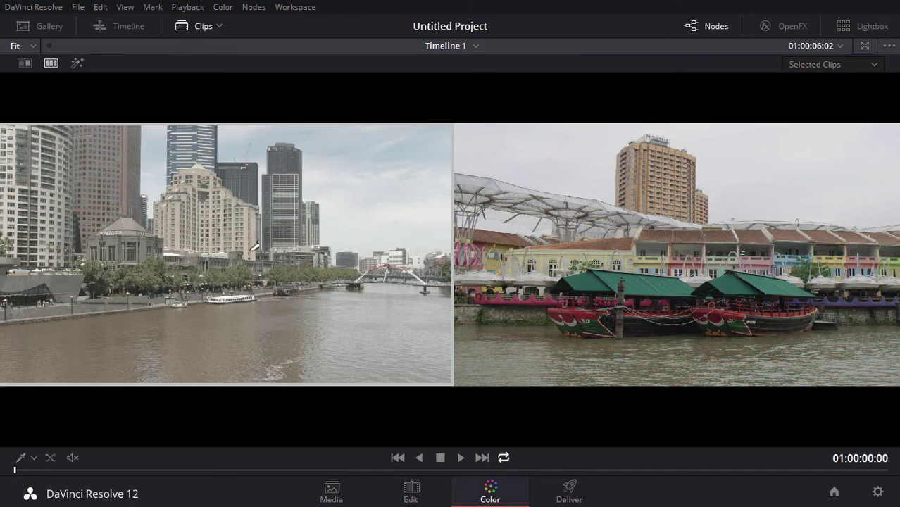
key("shift+d")
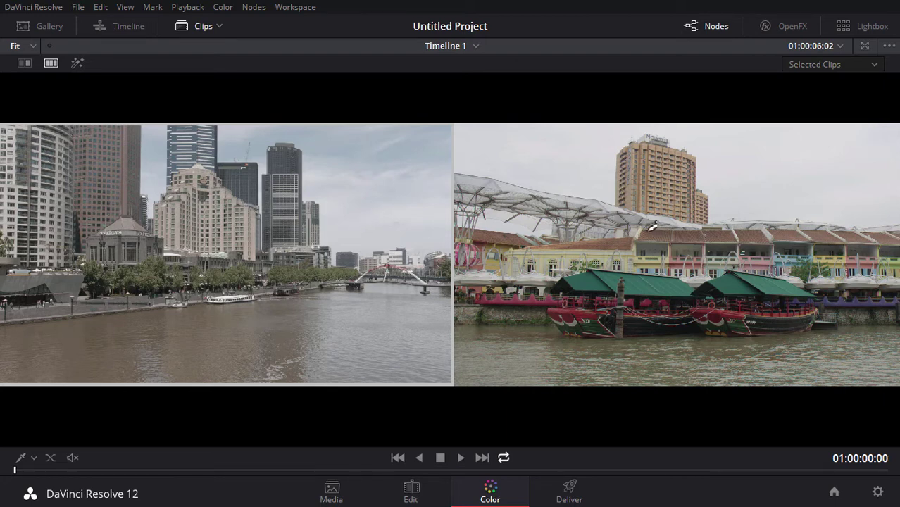
left_click(653, 227)
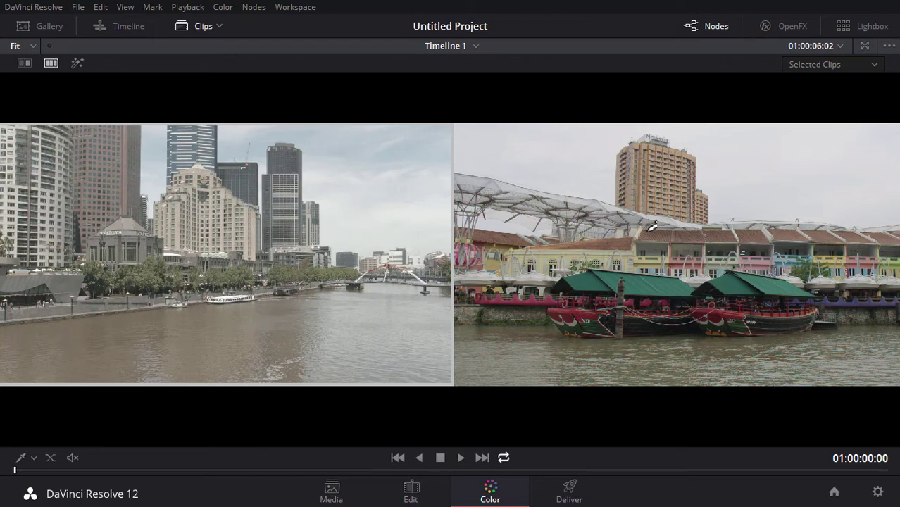
key("shift+d")
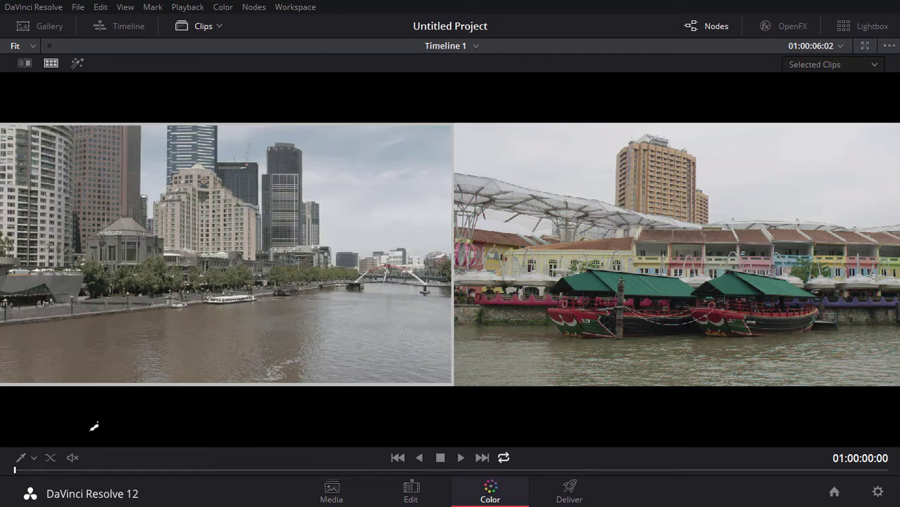
Scrub through both split-screen clips, then return the viewer to normal size
left_click_drag(17, 472, 715, 458)
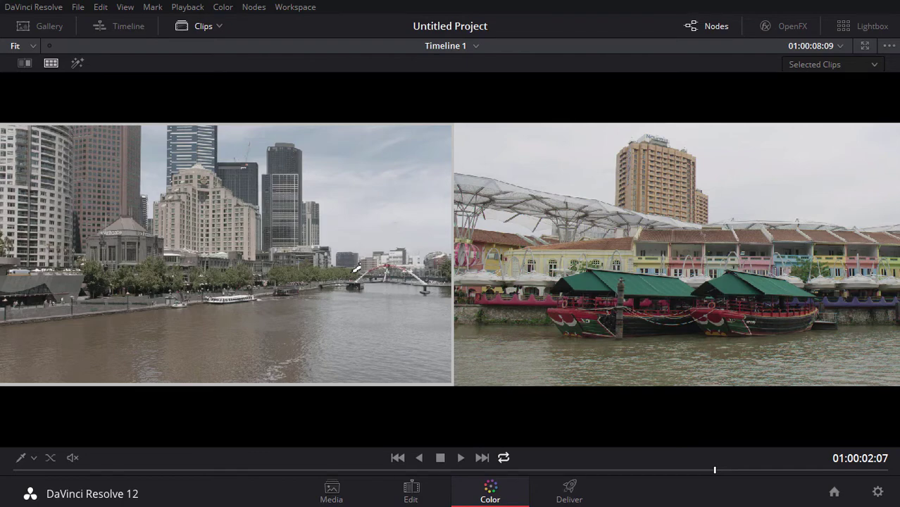
key("alt+f")
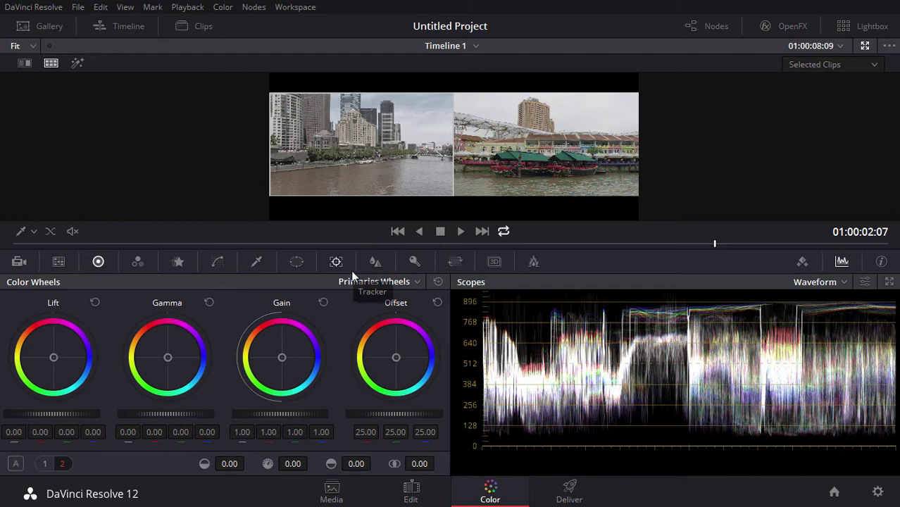
Split-screen clips 03 and 04, view them enlarged, then restore the full Color page layout
key("alt+f")
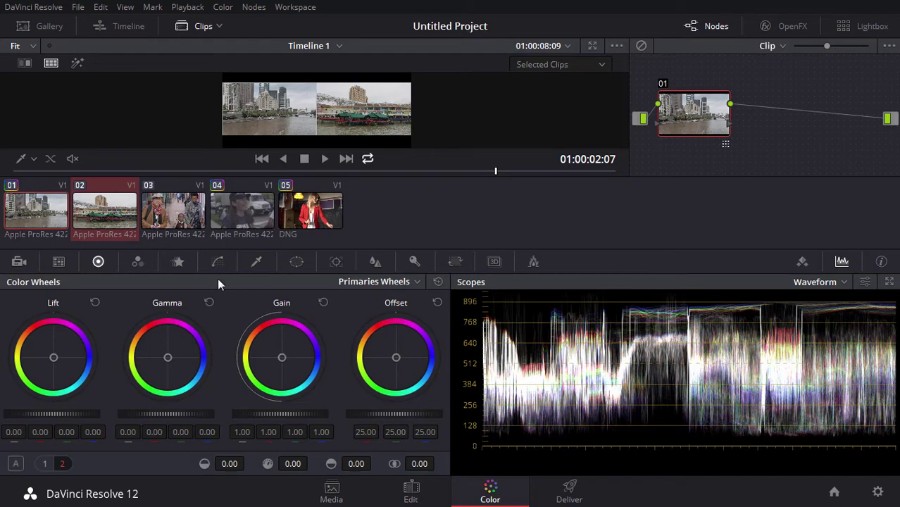
left_click(198, 223)
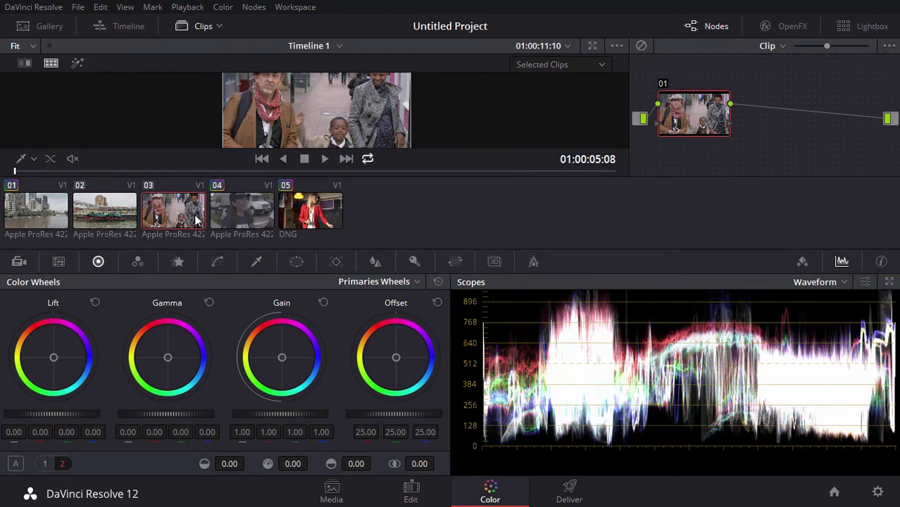
left_click(234, 209, "ctrl")
key("alt+f")
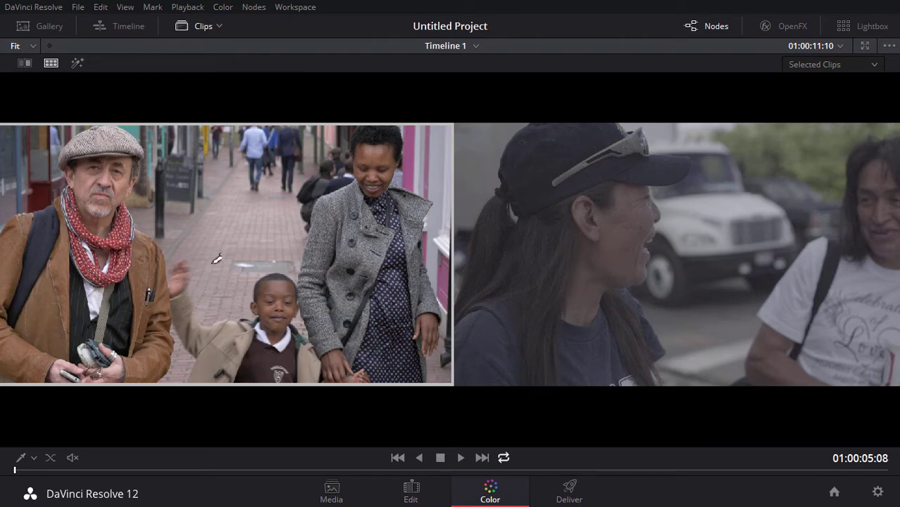
key("alt+f")
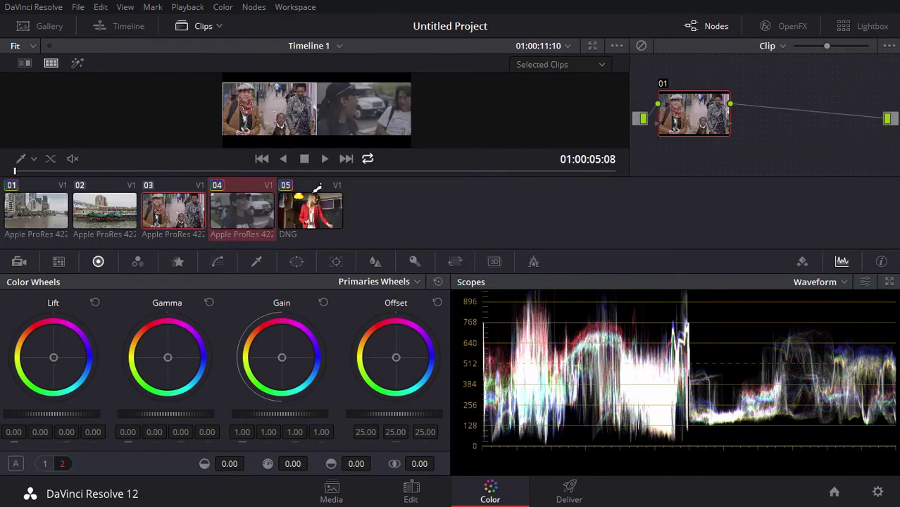
Shot-match clip 04 to reference clip 03 with Shot Match to this Clip
left_click(248, 201)
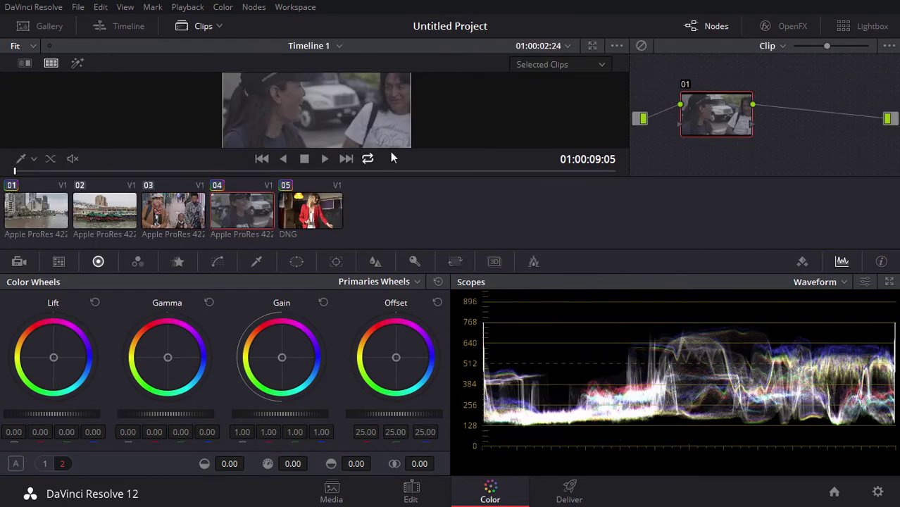
right_click(180, 204)
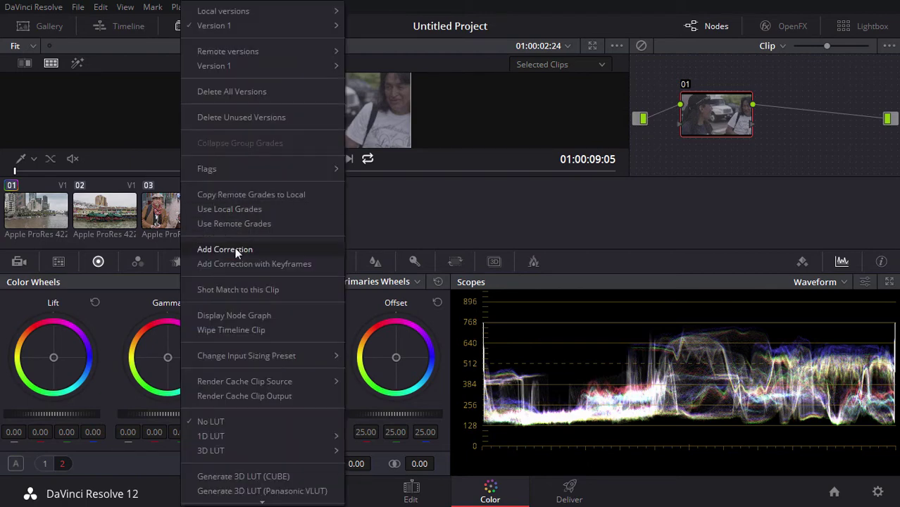
left_click(242, 288)
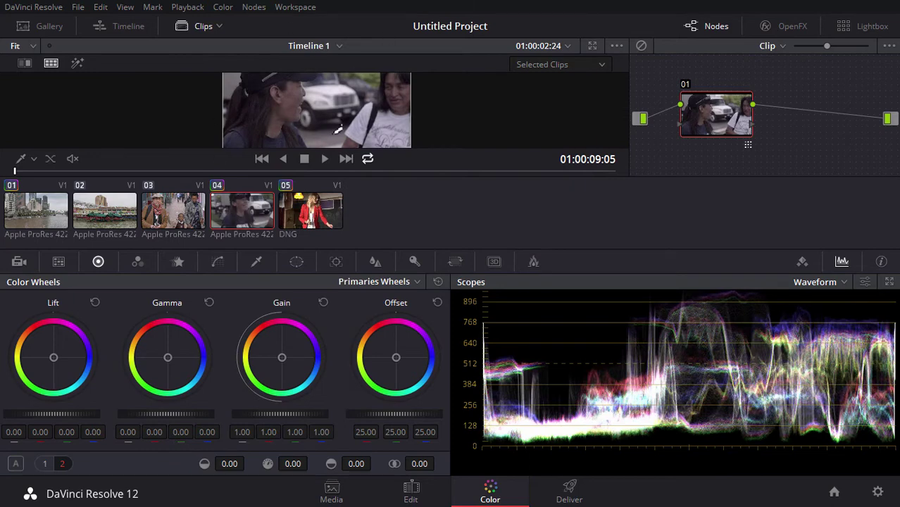
Compare clips 03 and 04 enlarged in split screen, toggling the grade off and on repeatedly
left_click(200, 200, "ctrl")
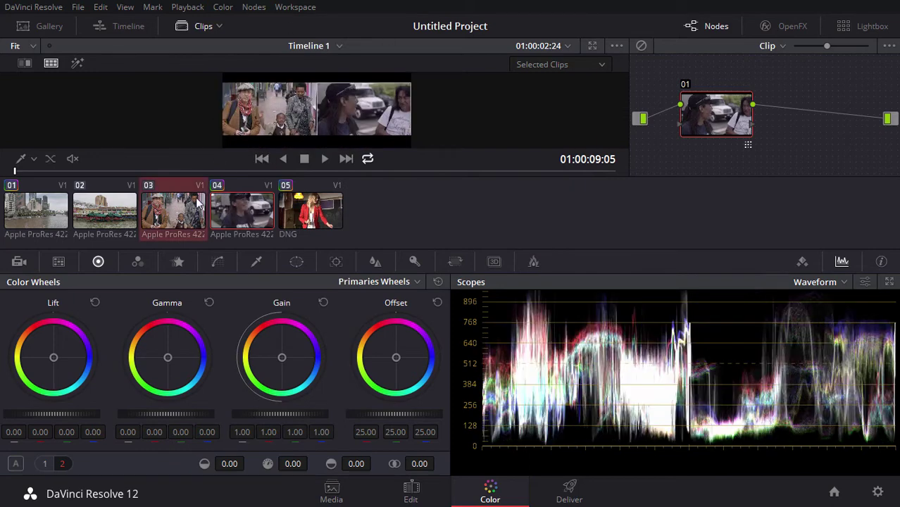
key("alt+f")
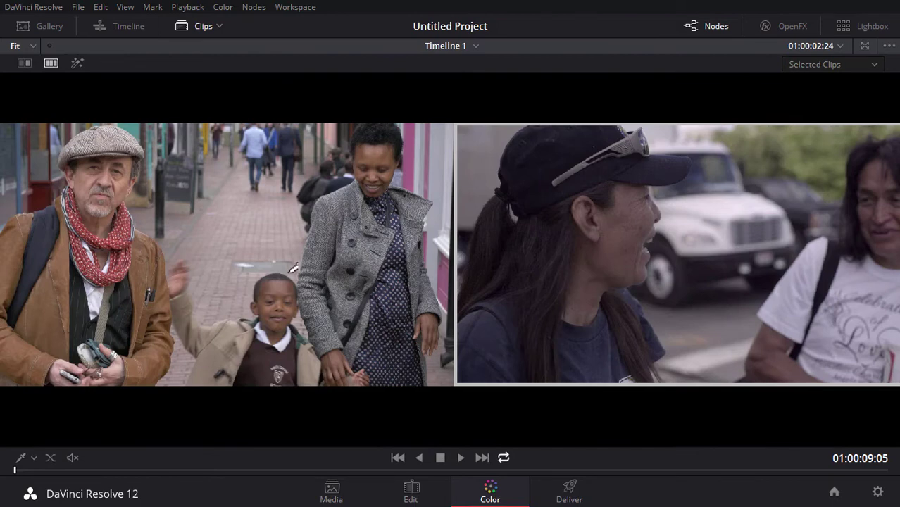
key("equal")
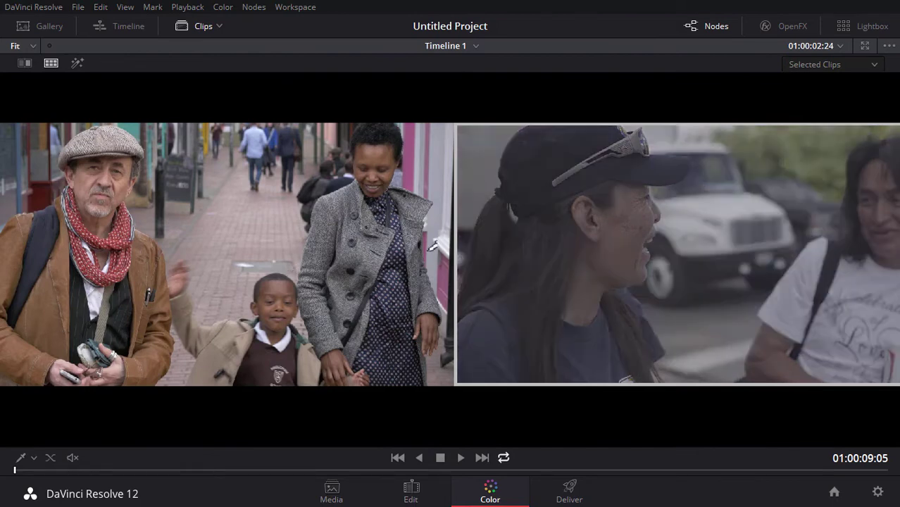
key("ctrl+z")
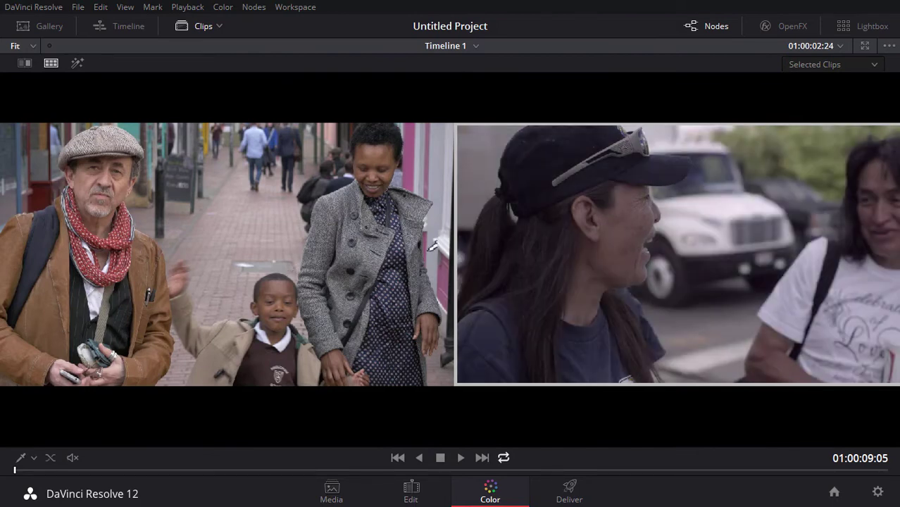
key("ctrl+shift+z")
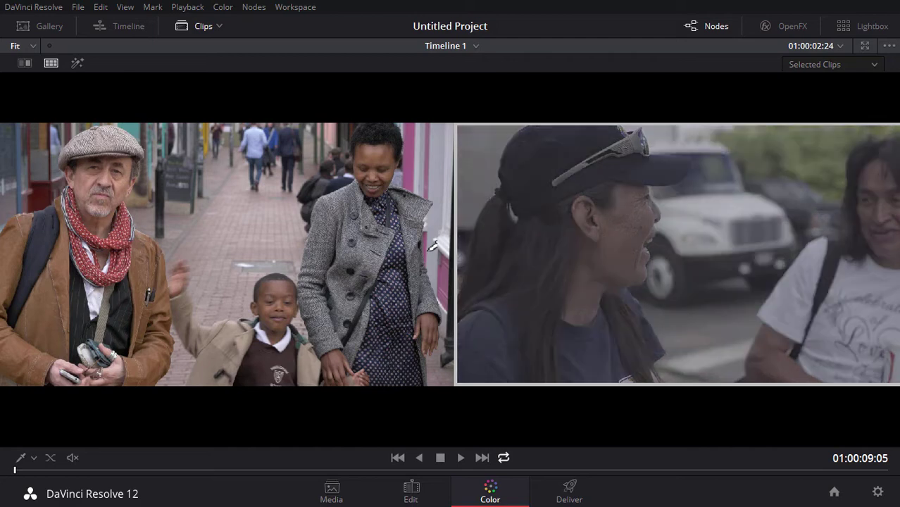
key("ctrl+z")
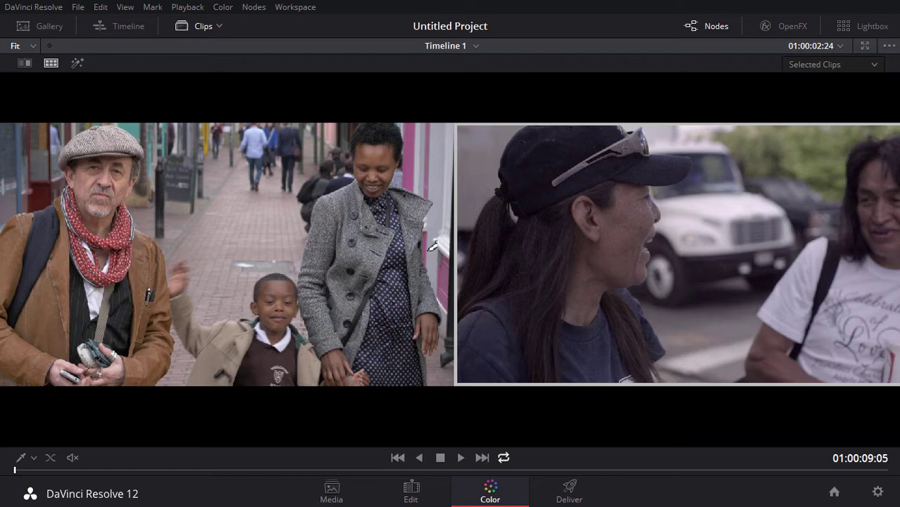
key("ctrl+shift+z")
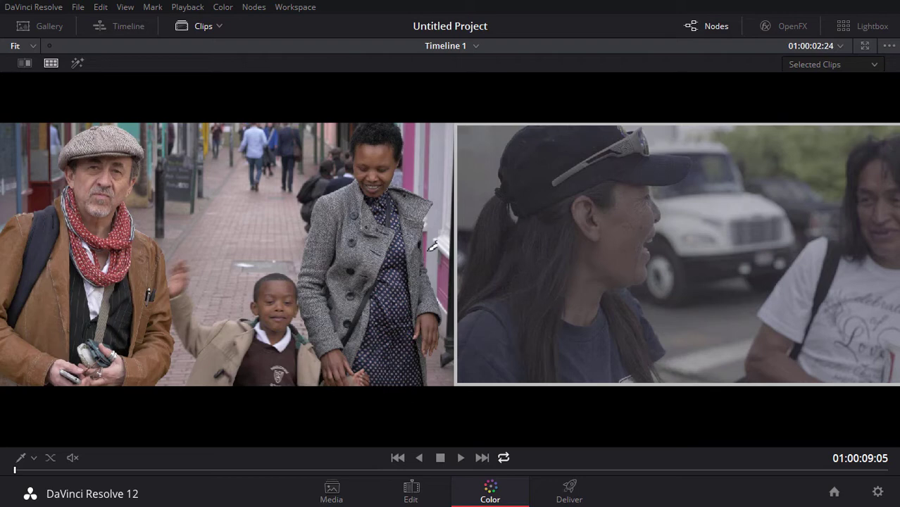
key("ctrl+z")
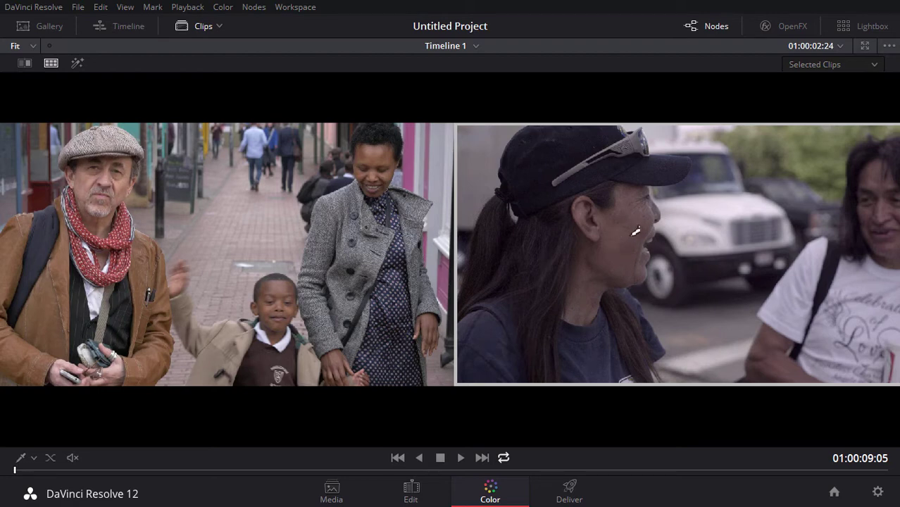
key("alt+f")
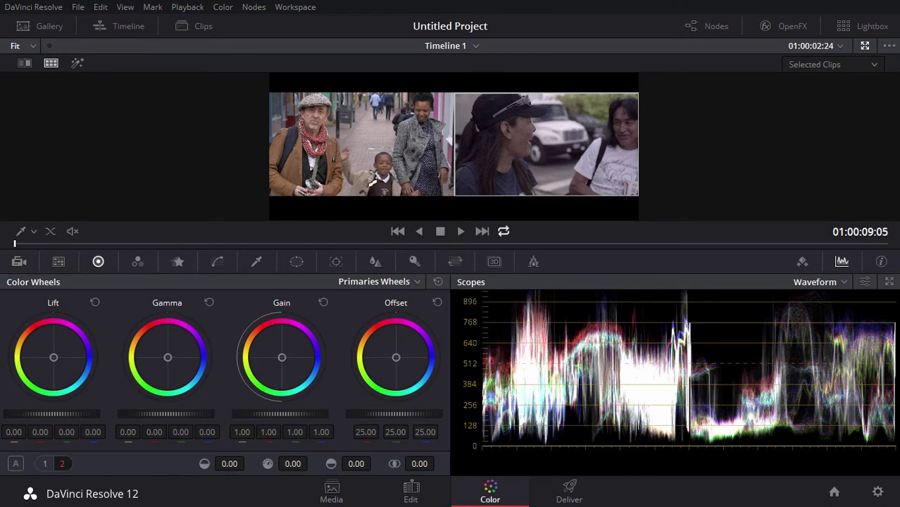
Show clip 04 alone, switch the qualifier to 3D, and sample the woman's cheek
left_click(251, 205)
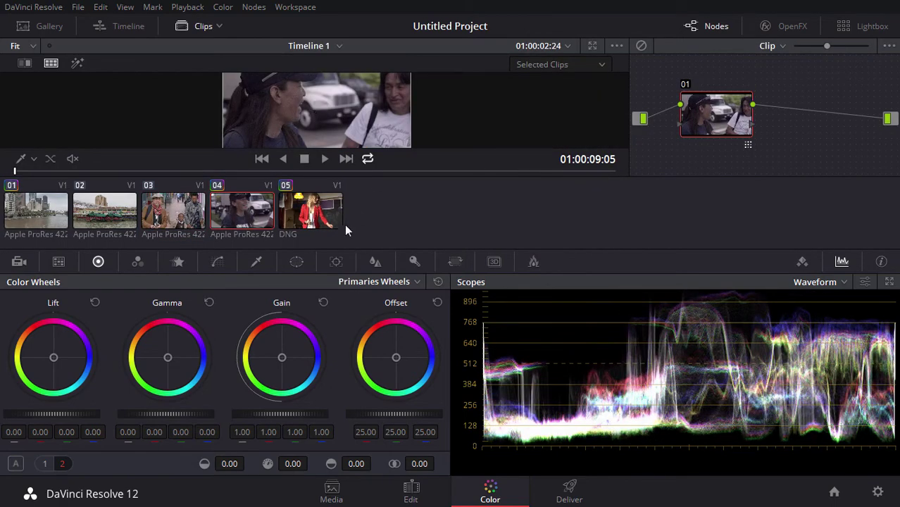
left_click(258, 262)
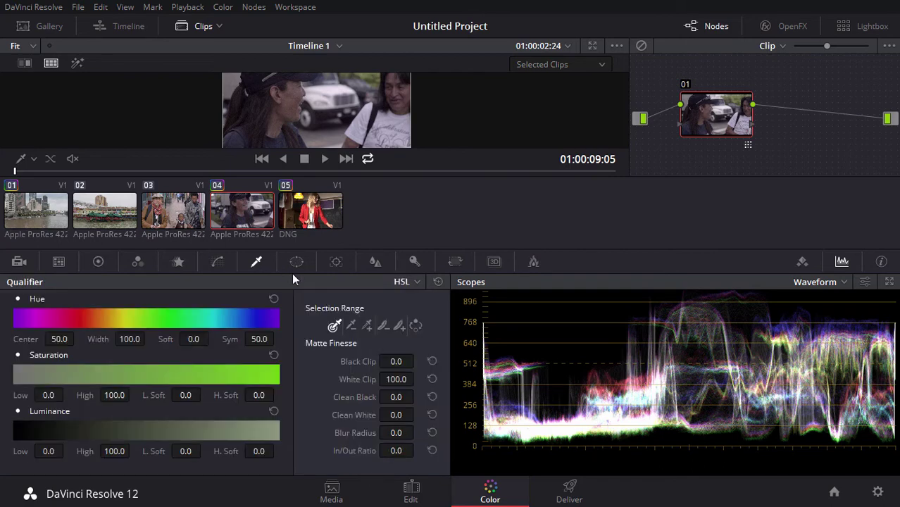
left_click(418, 284)
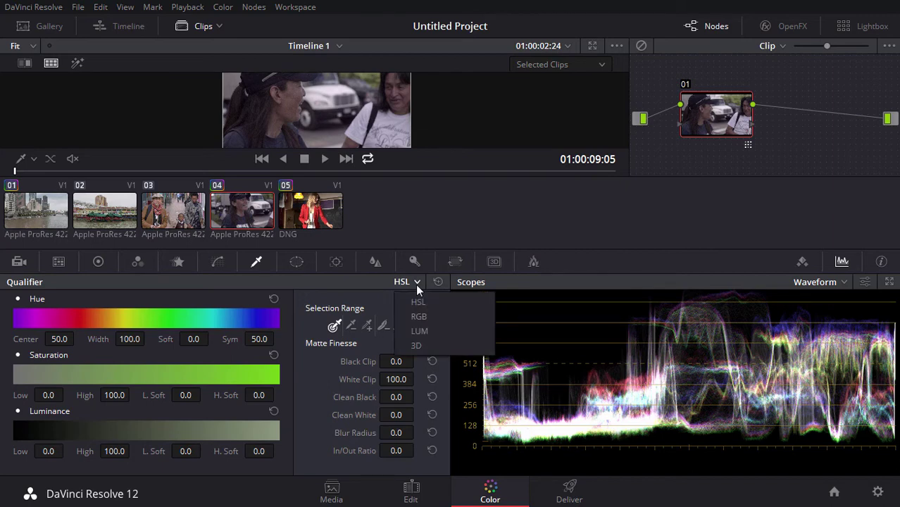
left_click(422, 345)
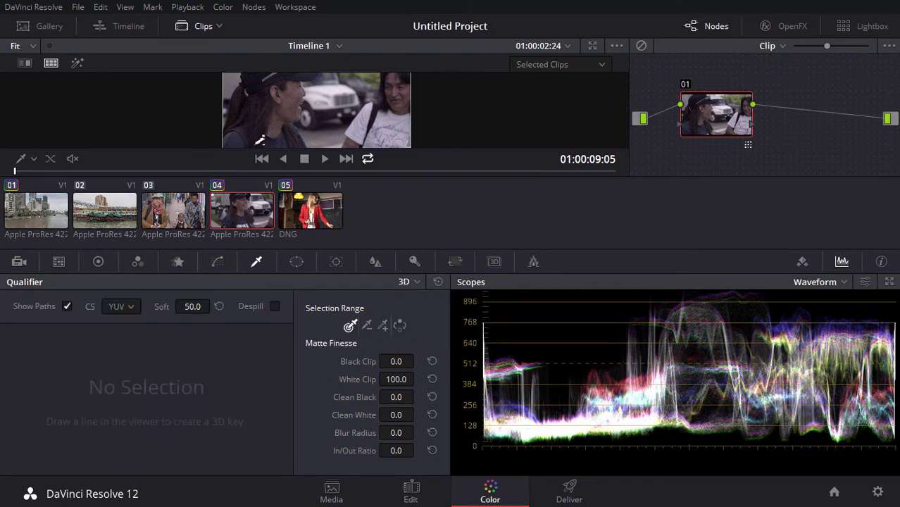
key("alt+f")
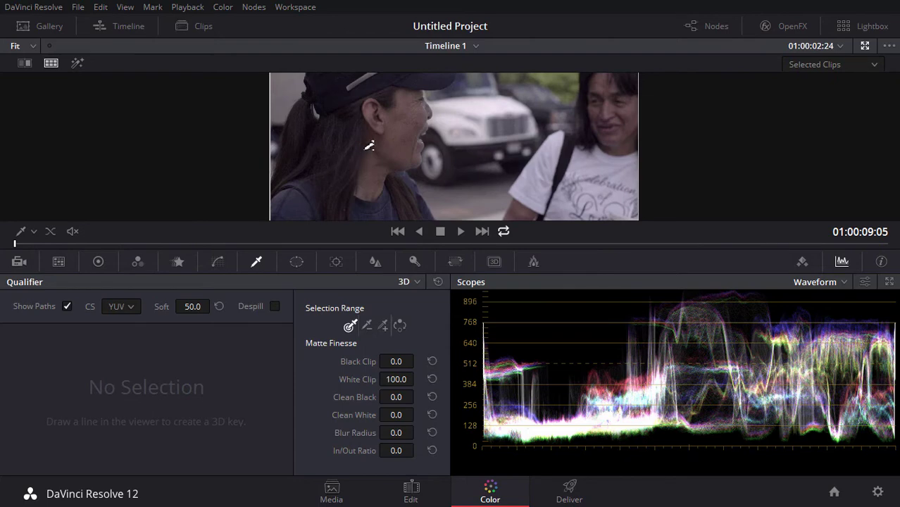
mouse_move(402, 117)
left_mouse_down()
mouse_move(397, 151)
mouse_move(416, 123)
left_mouse_up()
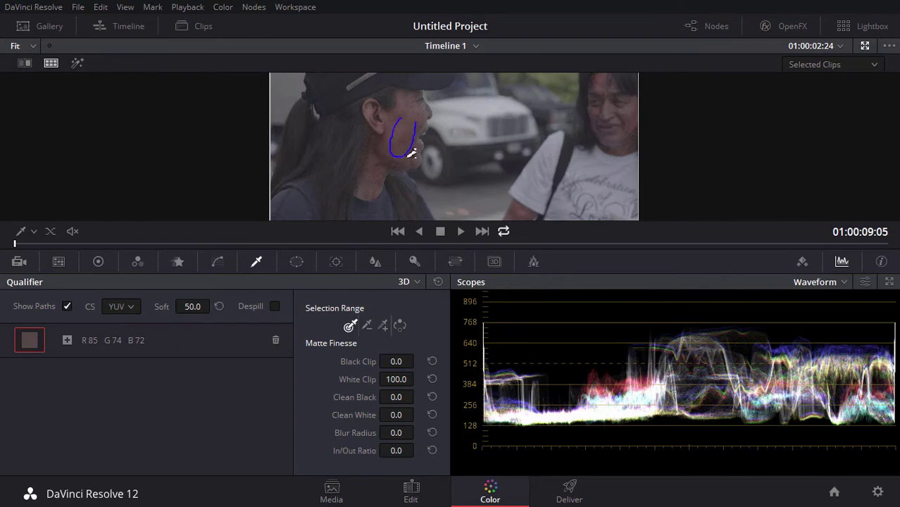
Turn off split screen, delete the skin stroke, and add serial node 02 after node 01
right_click(408, 160)
mouse_move(460, 358)
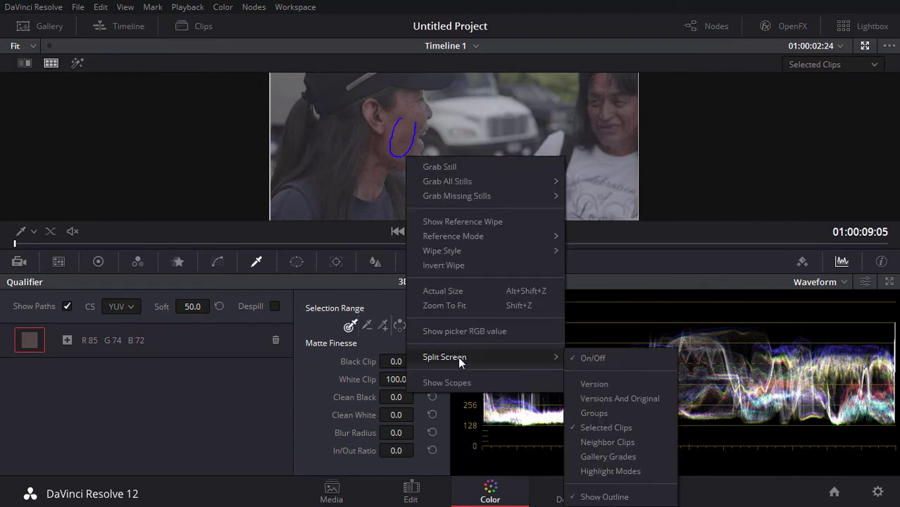
left_click(590, 358)
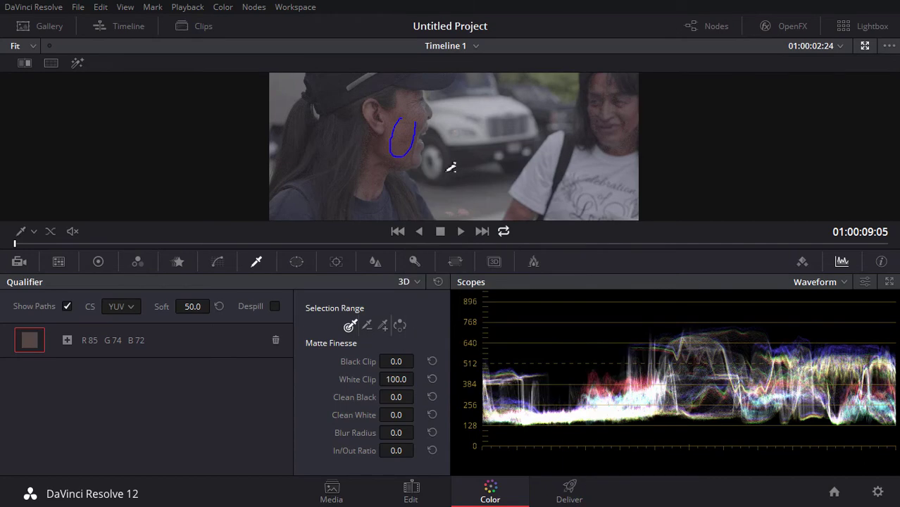
left_click(276, 341)
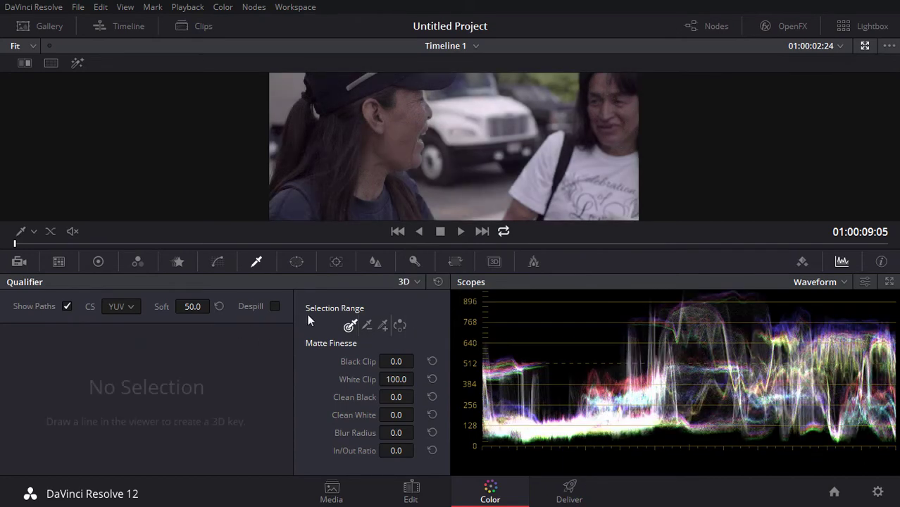
key("alt+f")
left_click_drag(714, 129, 706, 120)
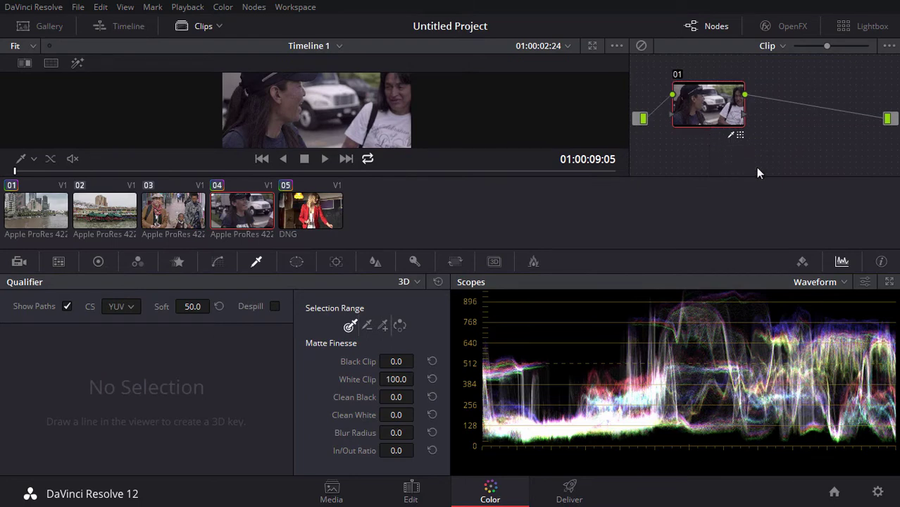
key("alt+s")
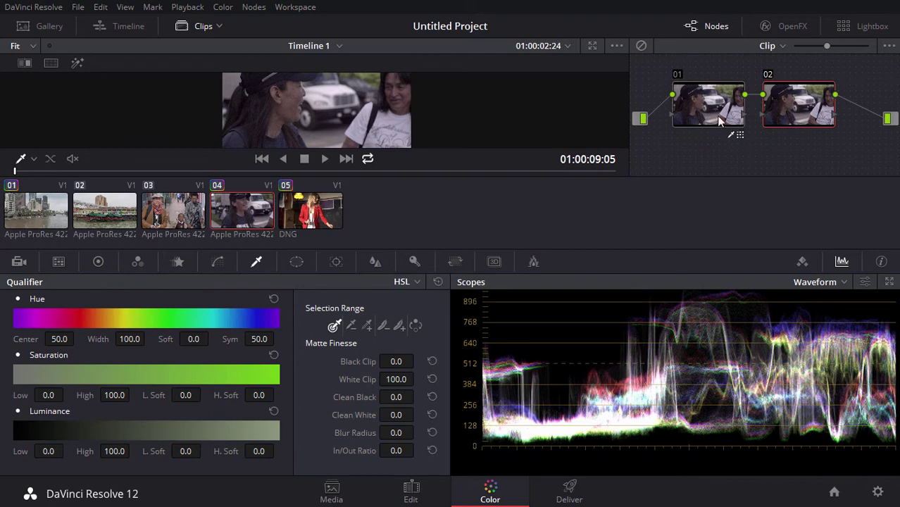
On clip 04's node 02, set the qualifier to 3D and sample the woman's cheek
left_click(189, 217)
left_click(241, 218)
key("alt+f")
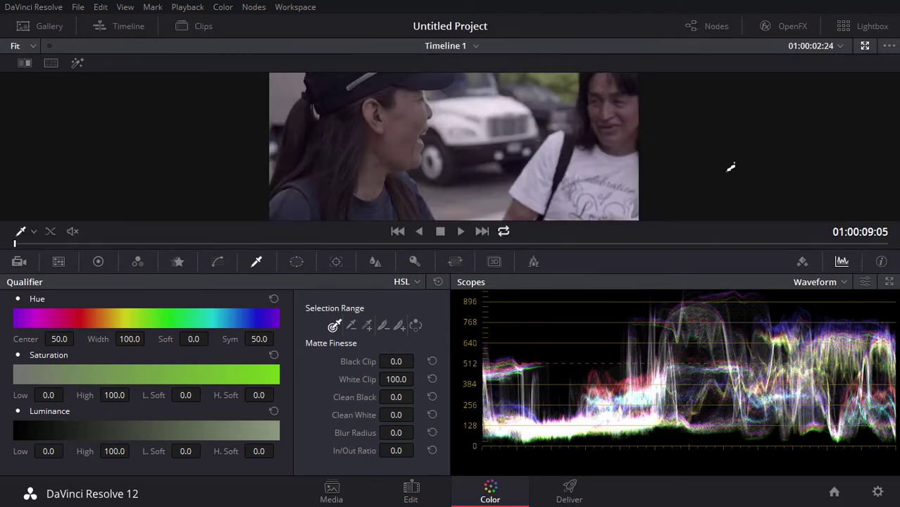
left_click(411, 282)
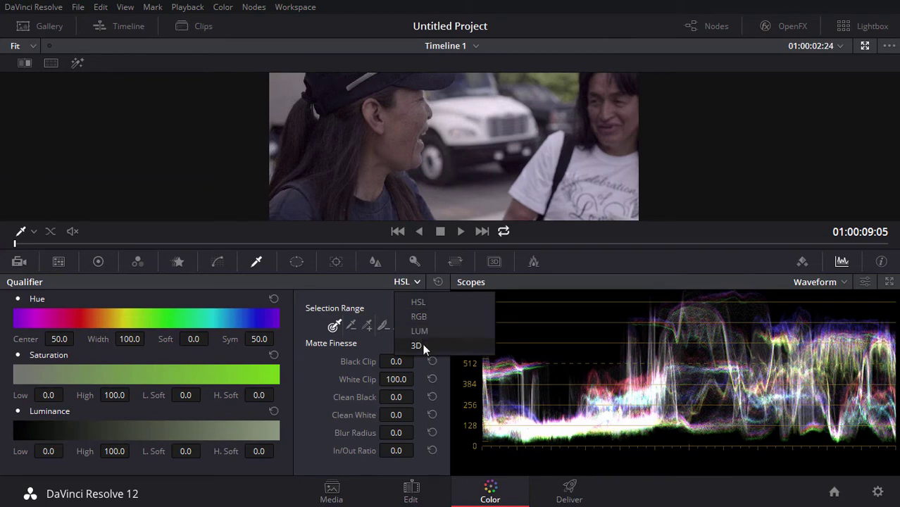
left_click(423, 344)
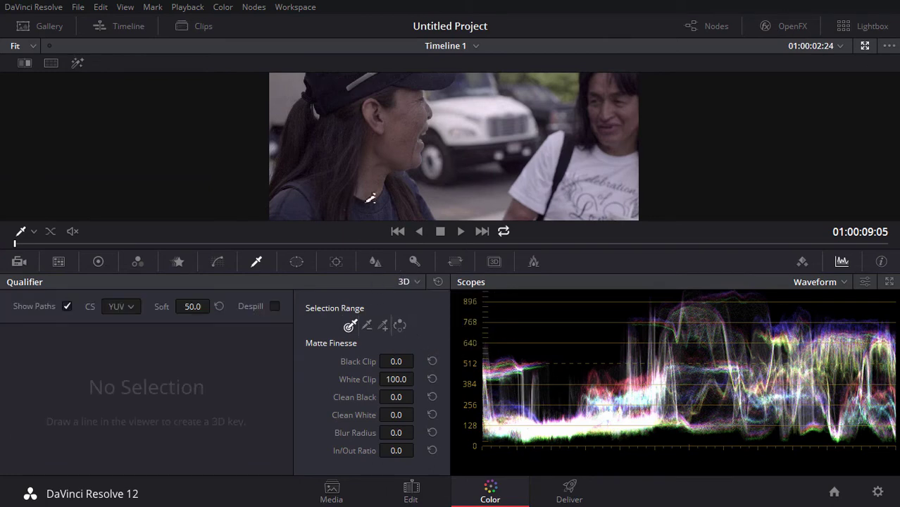
left_click_drag(409, 119, 420, 134)
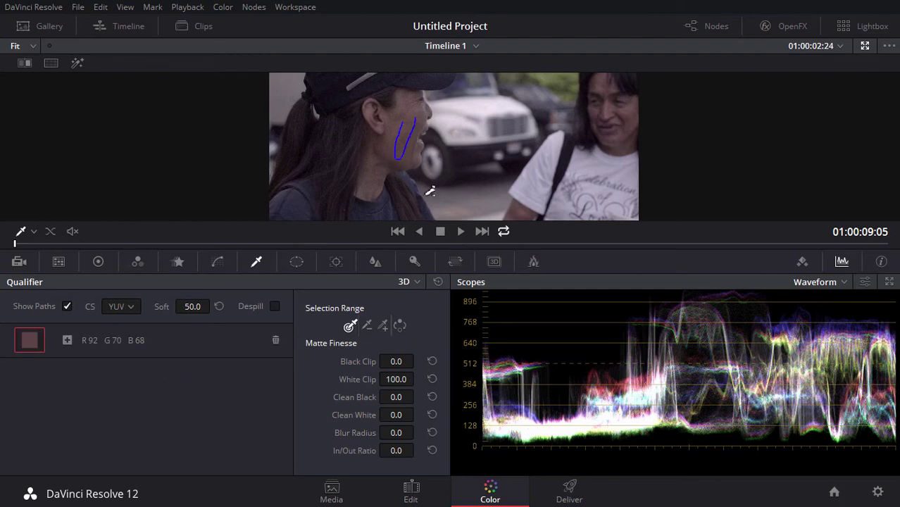
Check the matte in Shift+H highlight view, then add the right man's cheek as a second sample
key("shift+h")
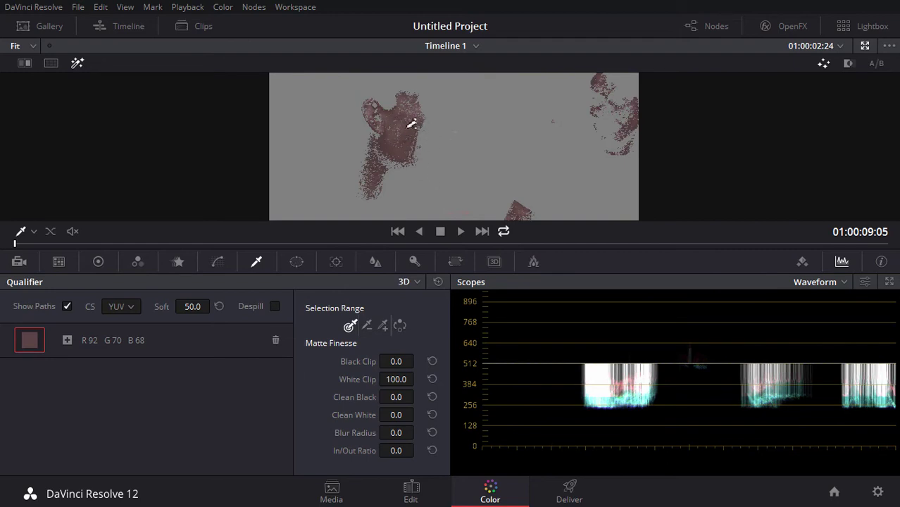
scroll(406, 152, "up", 1)
scroll(355, 118, "up", 2)
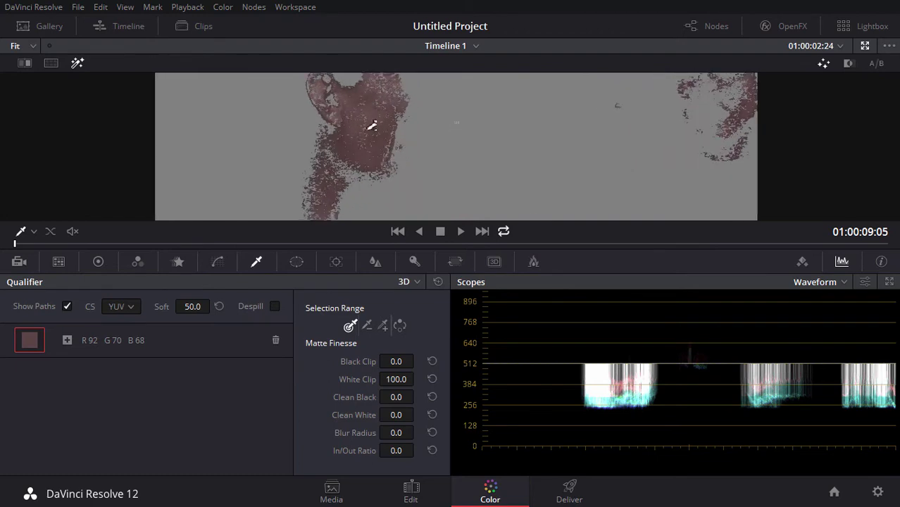
scroll(372, 128, "down", 2)
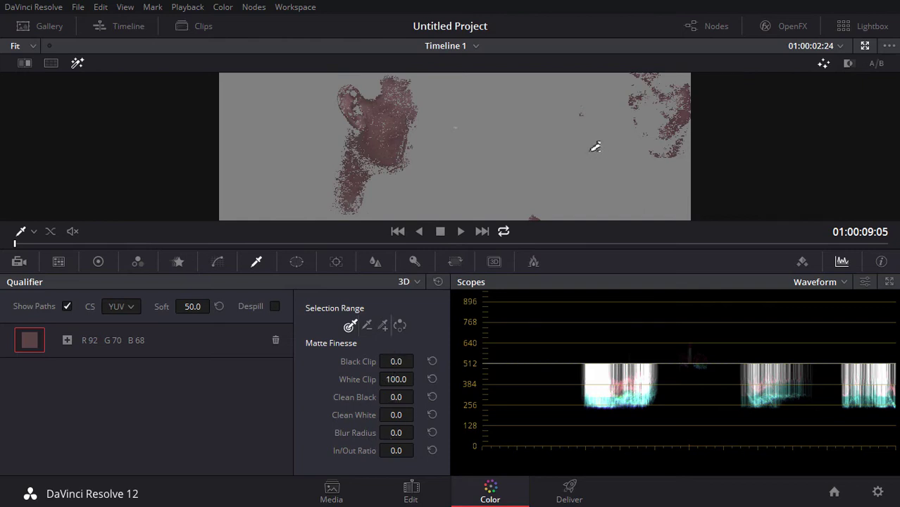
key("shift+h")
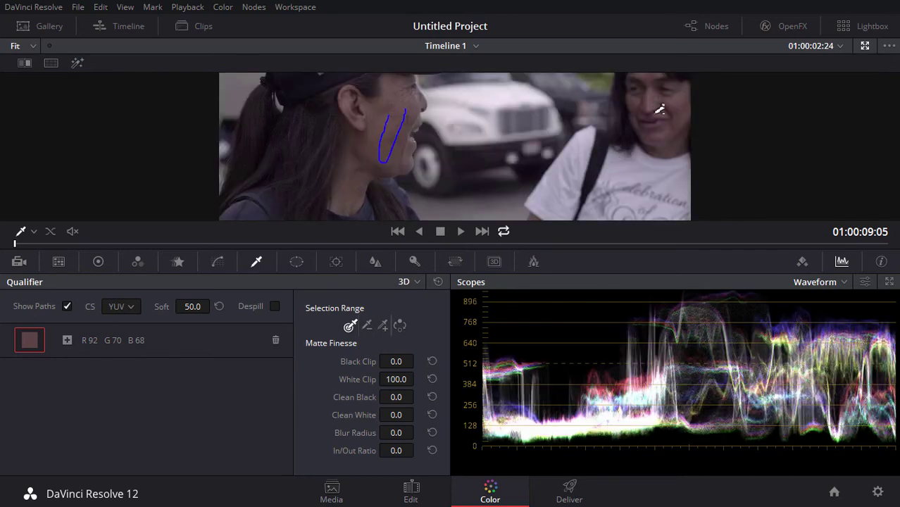
key("shift+h")
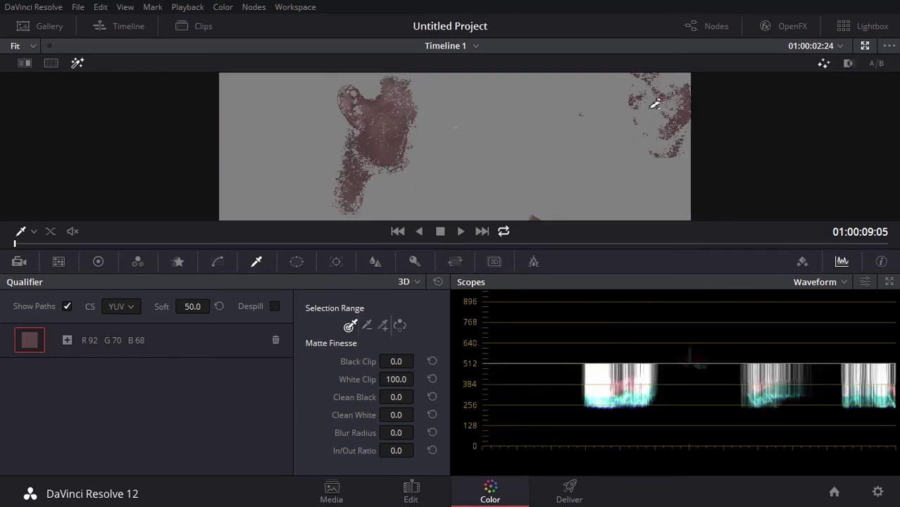
key("shift+h")
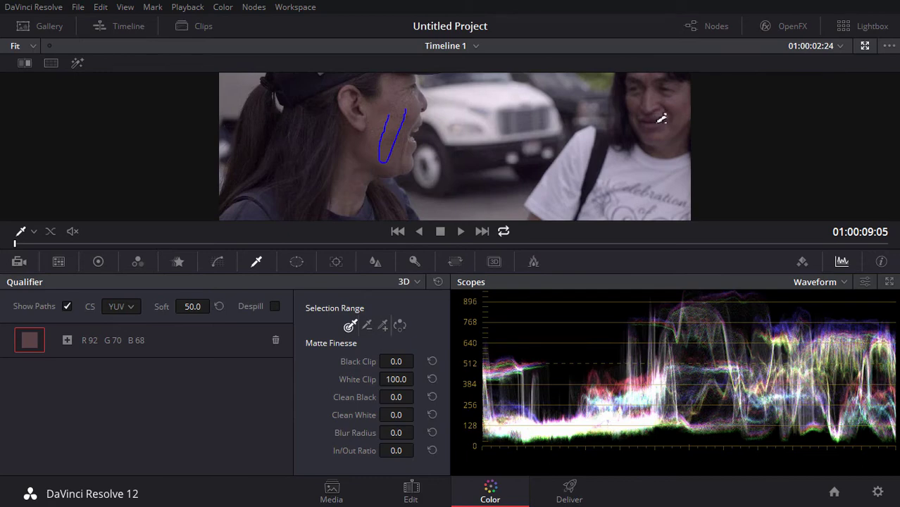
key("shift+h")
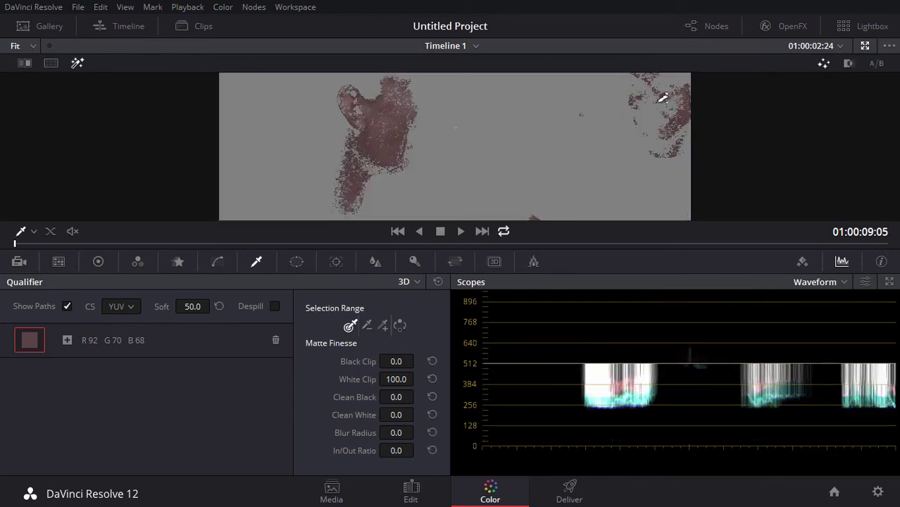
key("shift+h")
left_click_drag(656, 99, 655, 131)
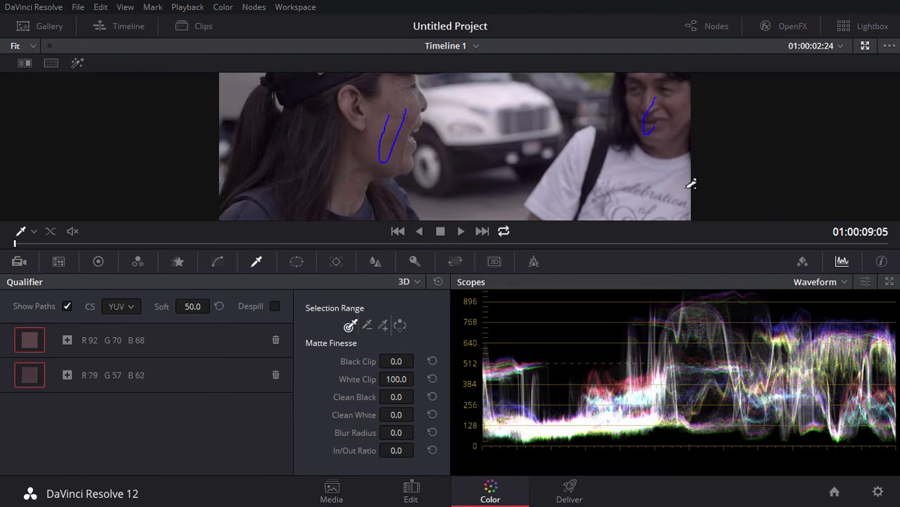
Show the skin-tone qualifier matte in black and white and zoom into the viewer
key("shift+h")
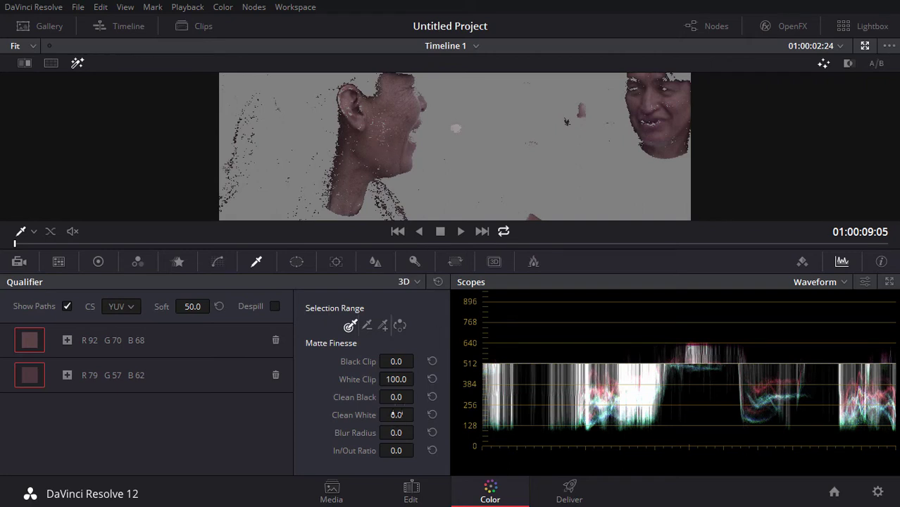
key("shift+h")
key("alt+shift+h")
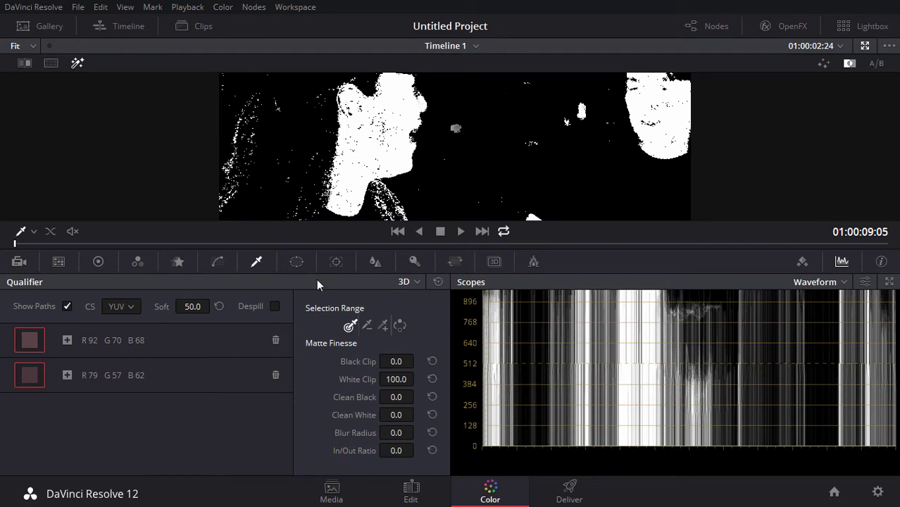
scroll(352, 128, "up", 3)
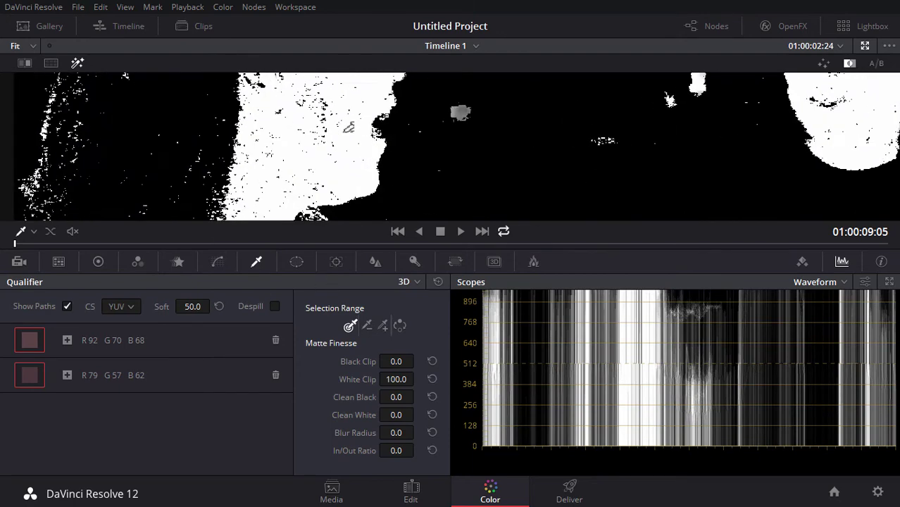
scroll(349, 131, "up", 2)
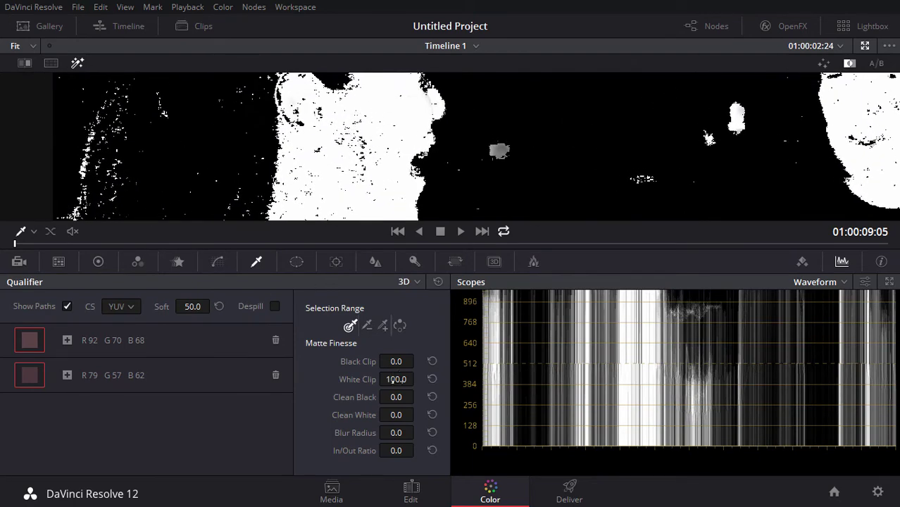
Raise Matte Finesse Clean White to 35.2, check both faces, and restore the normal image
left_click_drag(417, 414, 422, 414)
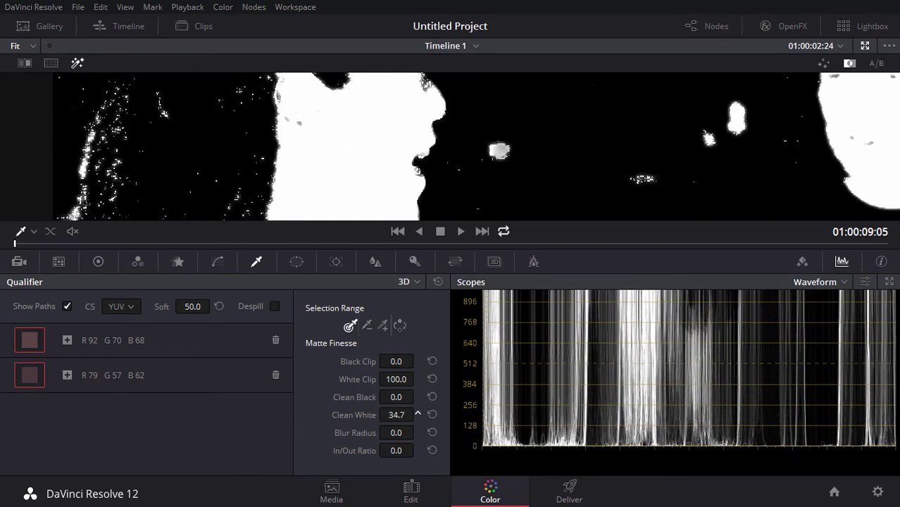
left_click_drag(418, 414, 424, 415)
key("shift+z")
left_click_drag(403, 151, 358, 116)
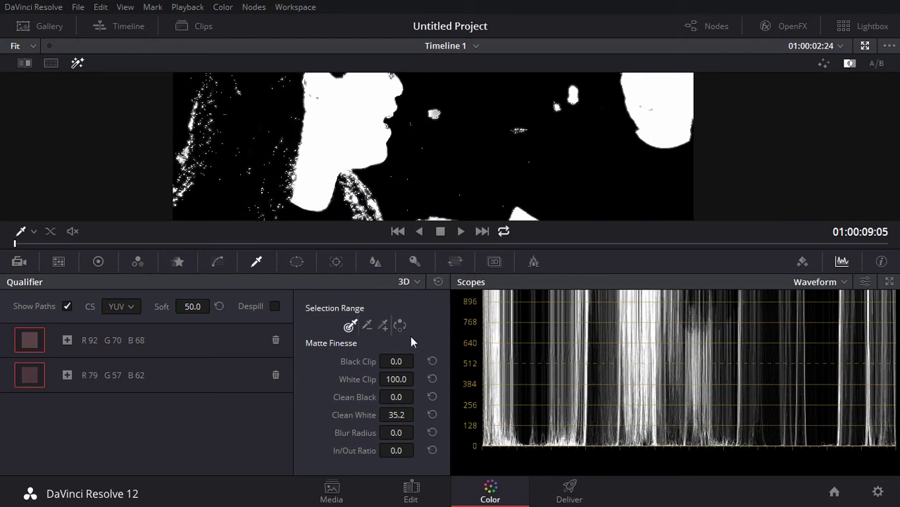
key("shift+h")
key("shift+z")
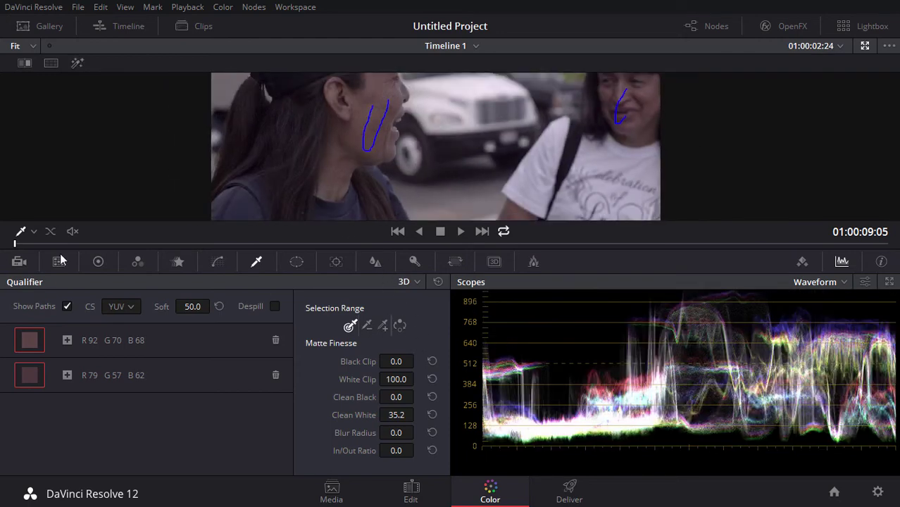
Hide the picker paths and nudge clip 04's gamma balance to red 0.01, blue -0.01
left_click(68, 306)
left_click(101, 262)
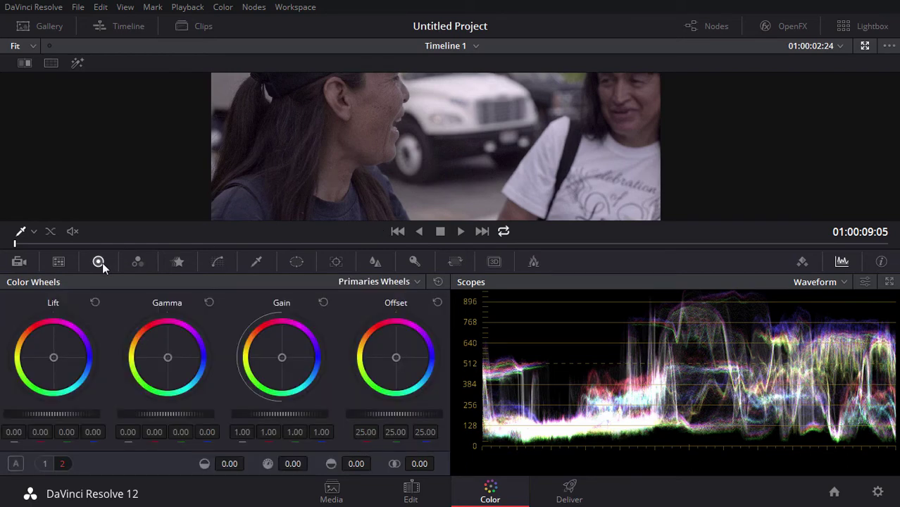
scroll(274, 181, "down", 3)
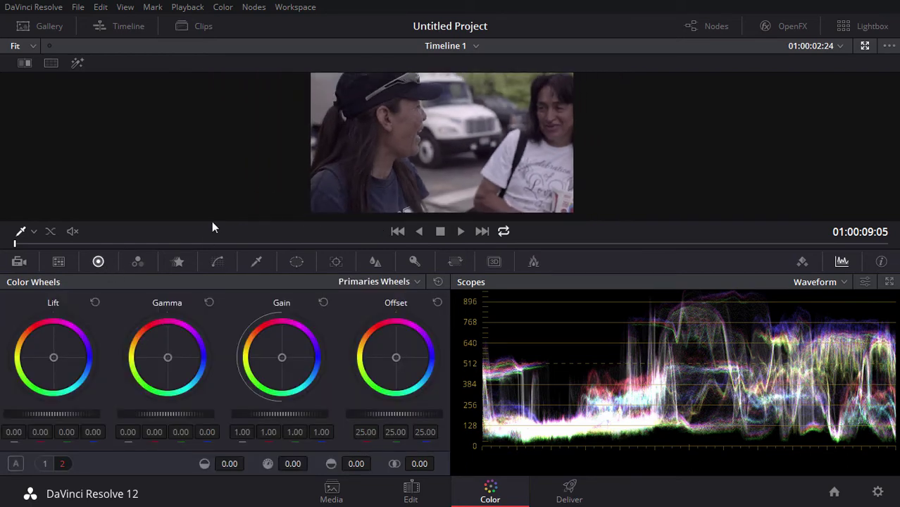
scroll(313, 177, "up", 4)
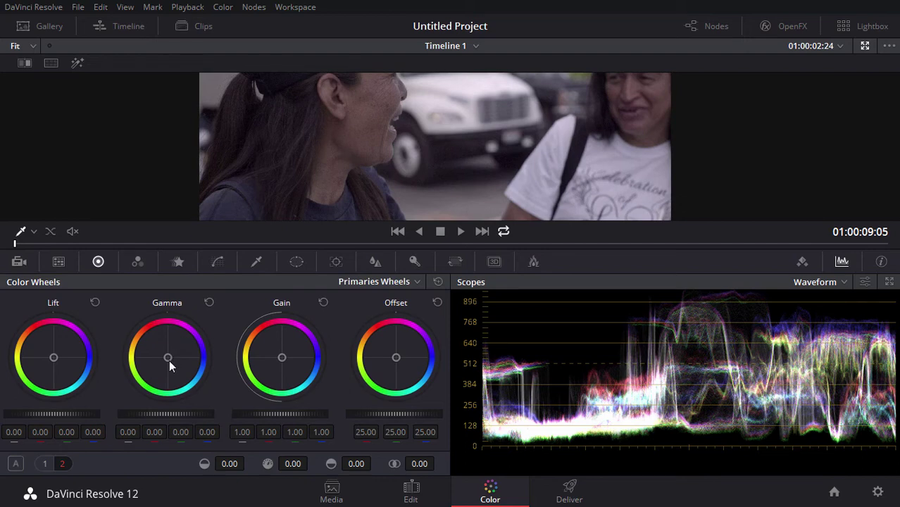
left_click_drag(168, 358, 161, 348)
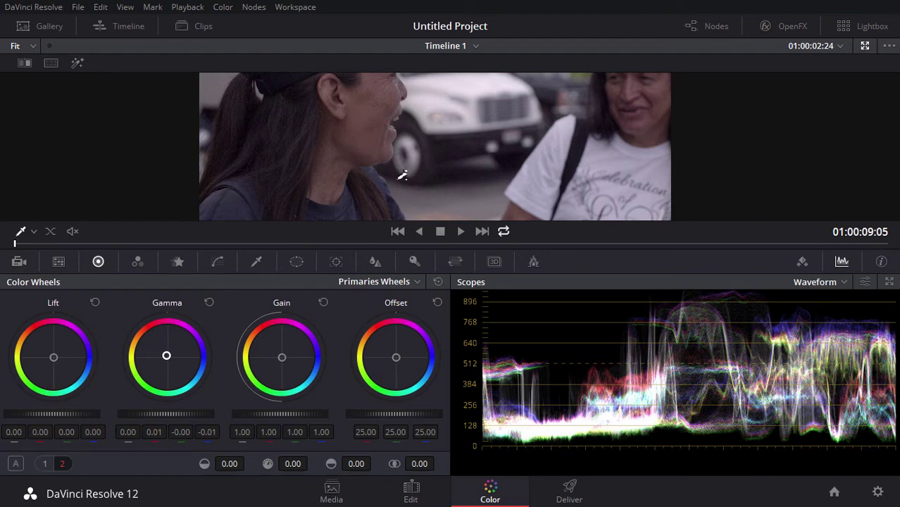
Restore the normal Color page layout and select clip 03 as the reference clip
key("alt+f")
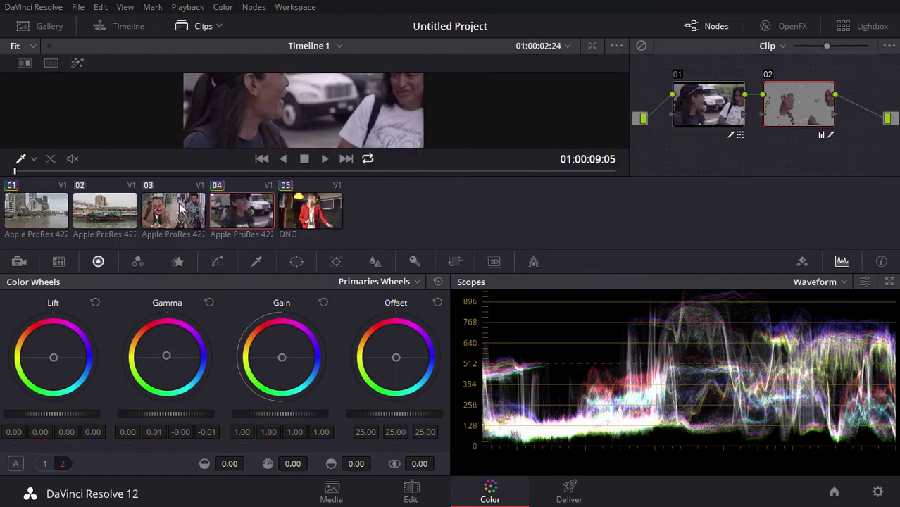
left_click(180, 207)
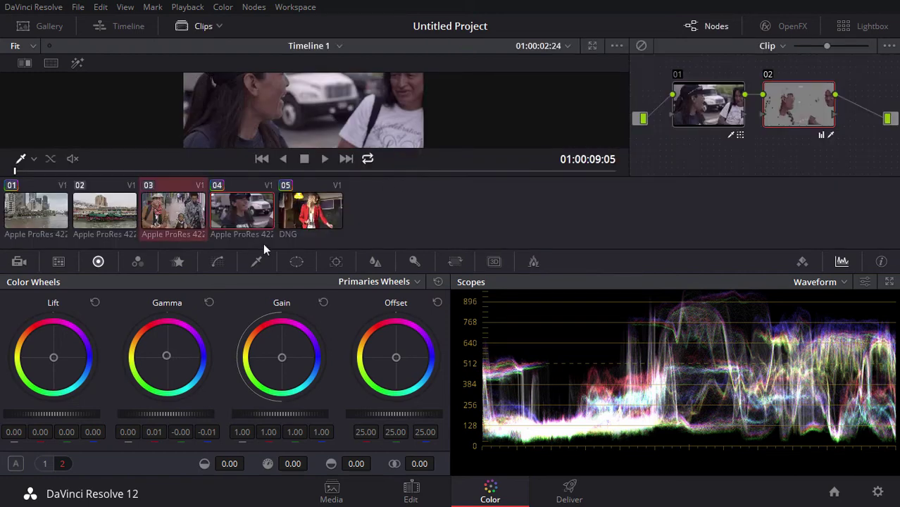
right_click(286, 130)
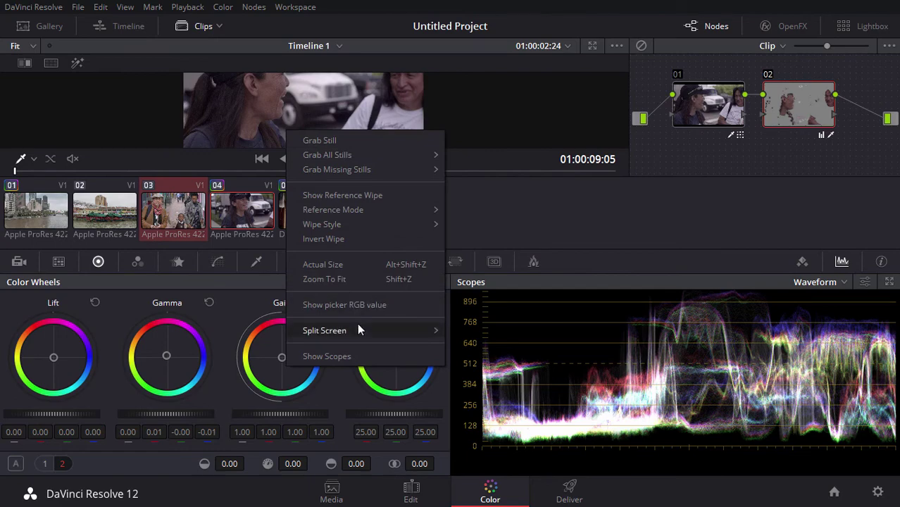
Turn on split-screen with clip 03 beside clip 04 and enlarge the viewer full width
mouse_move(358, 326)
left_click(464, 328)
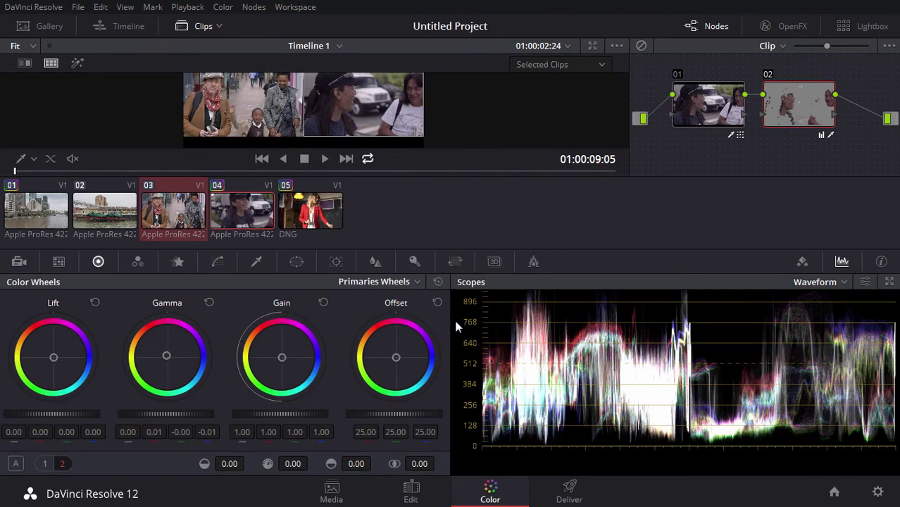
key("alt+f")
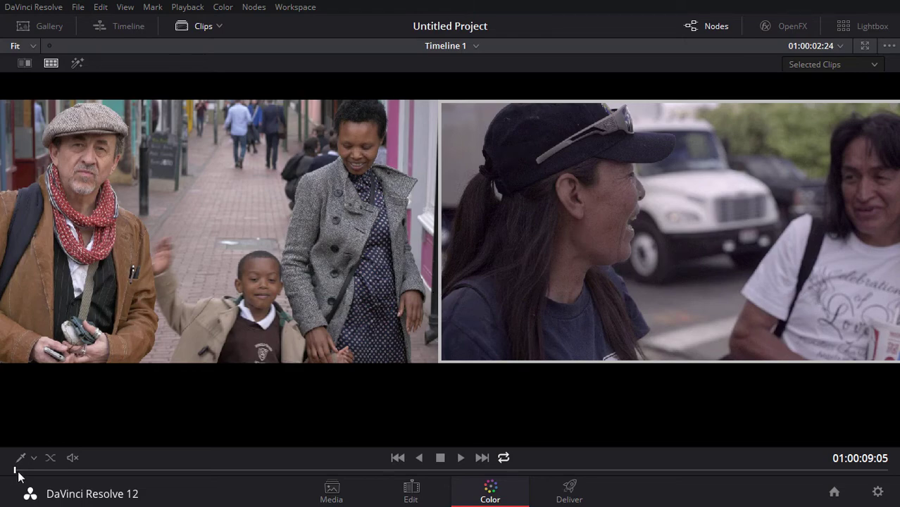
Nudge clip 04's gamma balance to red 0.02 and blue -0.02, checking the split-screen full-width
left_click_drag(17, 469, 500, 436)
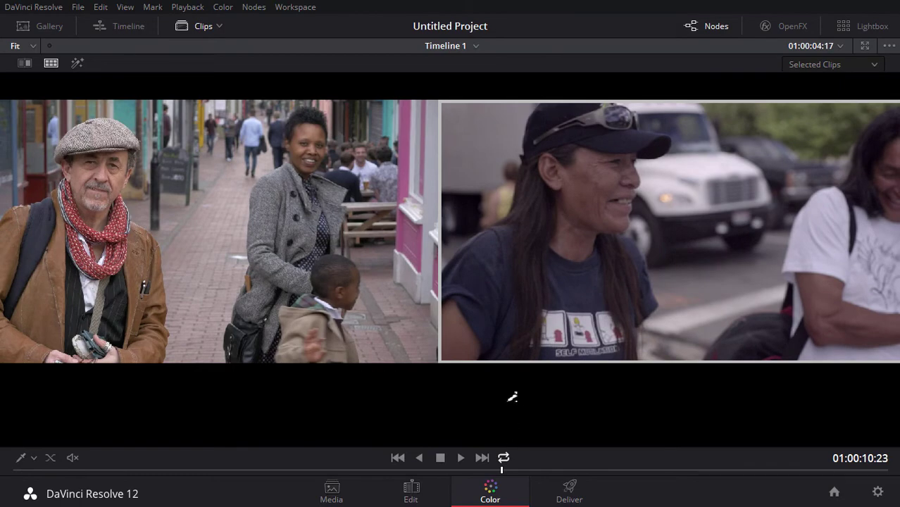
key("alt+f")
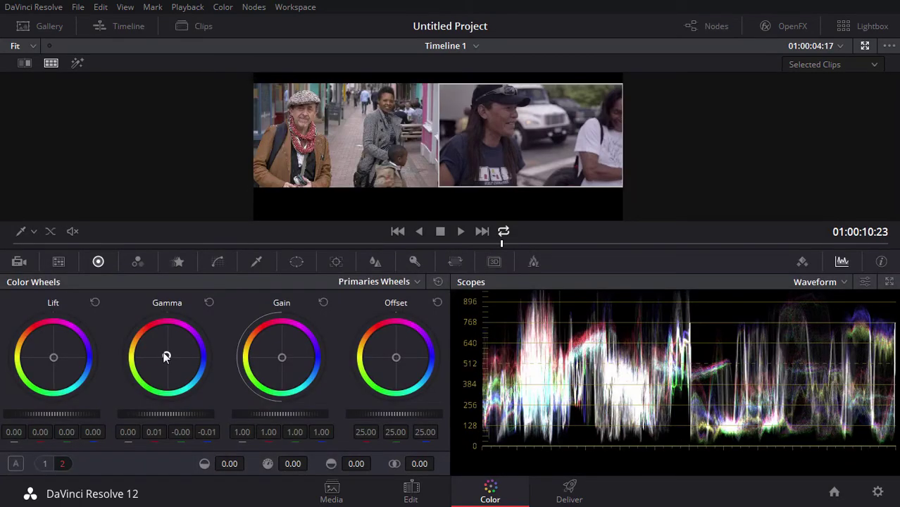
left_click_drag(165, 357, 162, 354)
key("alt+f")
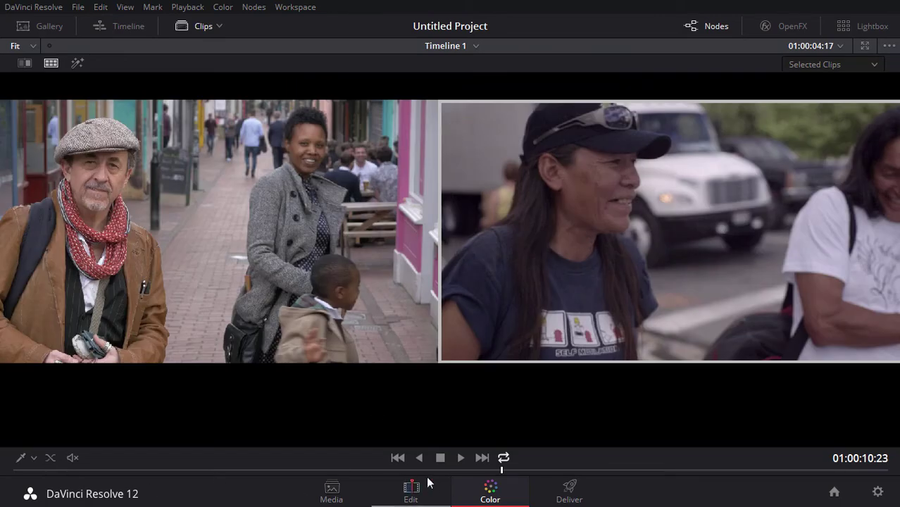
left_click_drag(563, 471, 603, 470)
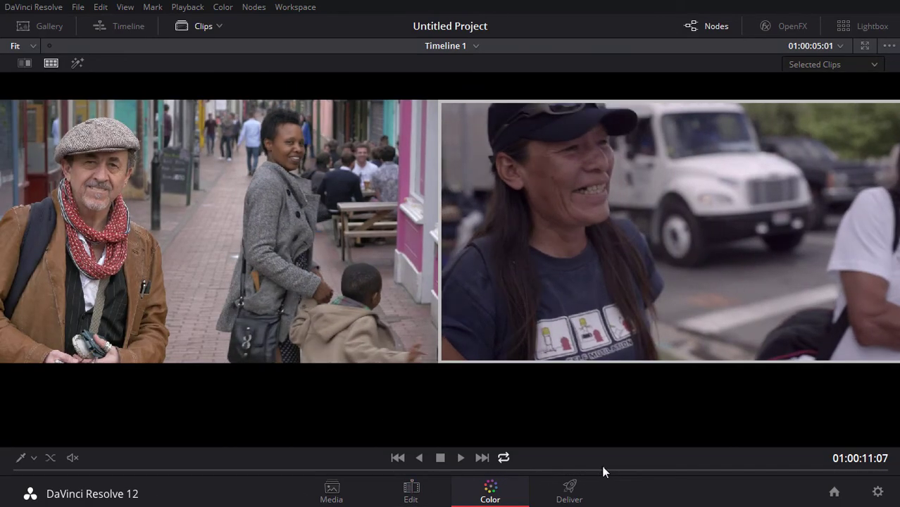
key("alt+f")
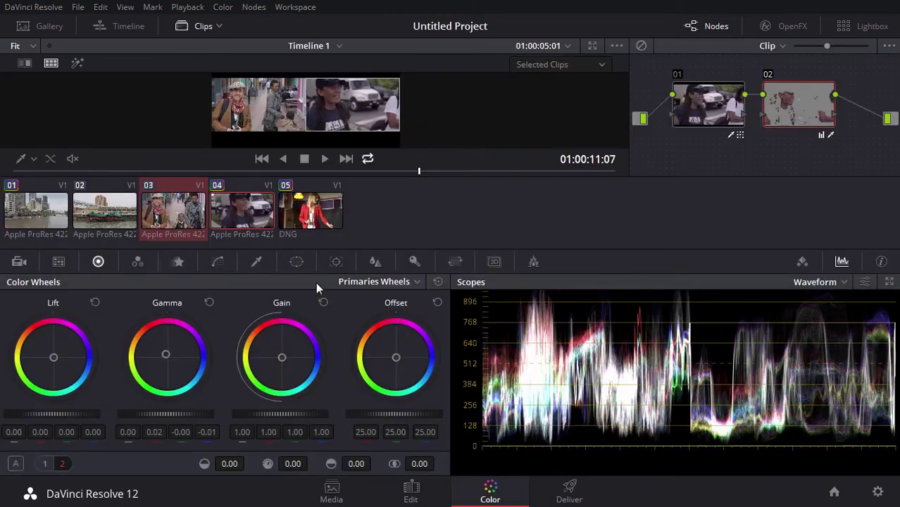
left_click_drag(166, 356, 163, 351)
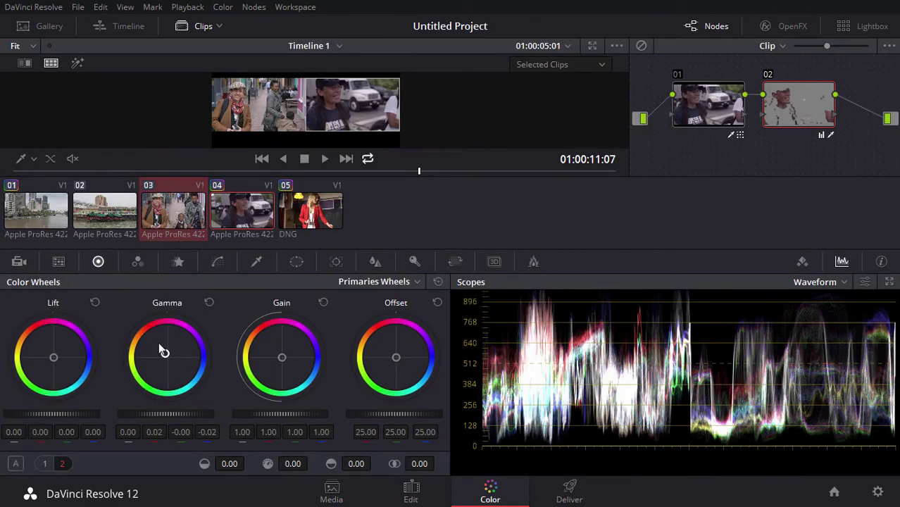
key("alt+f")
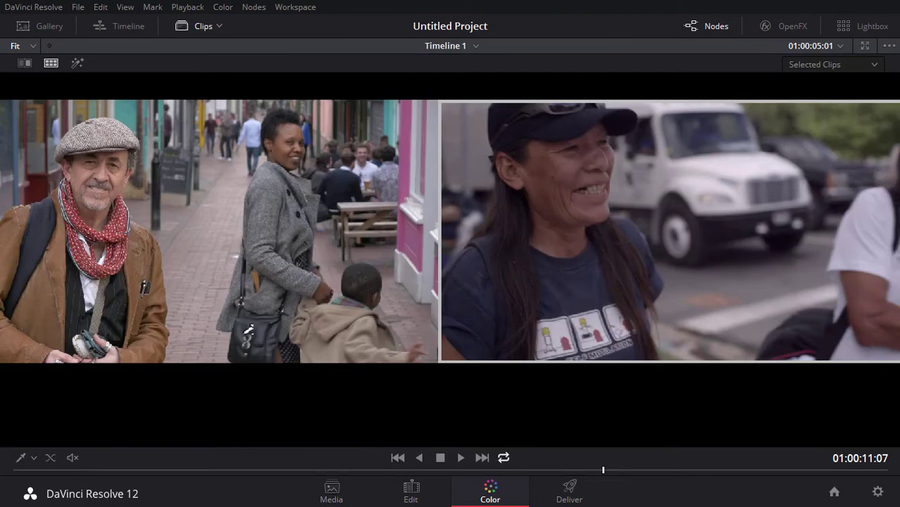
key("alt+f")
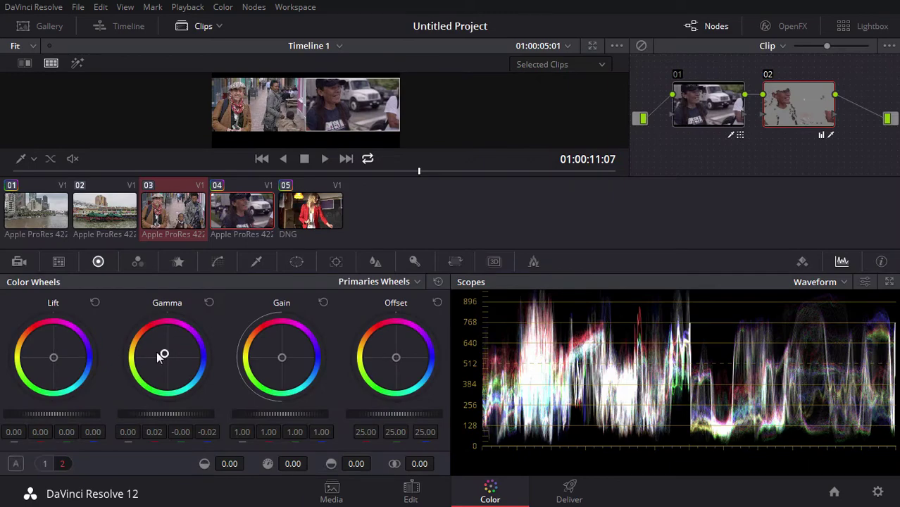
Advance the split-screen to 01:00:11:16, fit it in view, and return to the grading panels
key("alt+f")
key("alt+f")
key("alt+f")
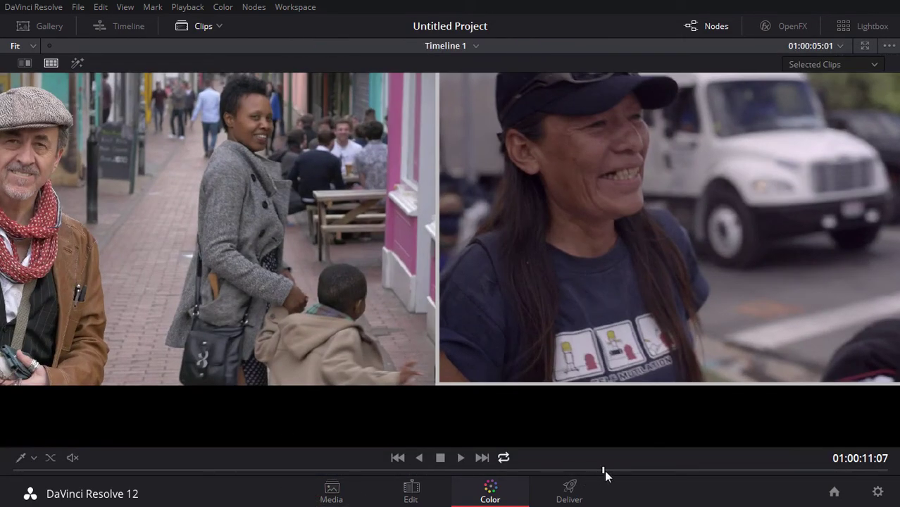
left_click_drag(605, 470, 709, 469)
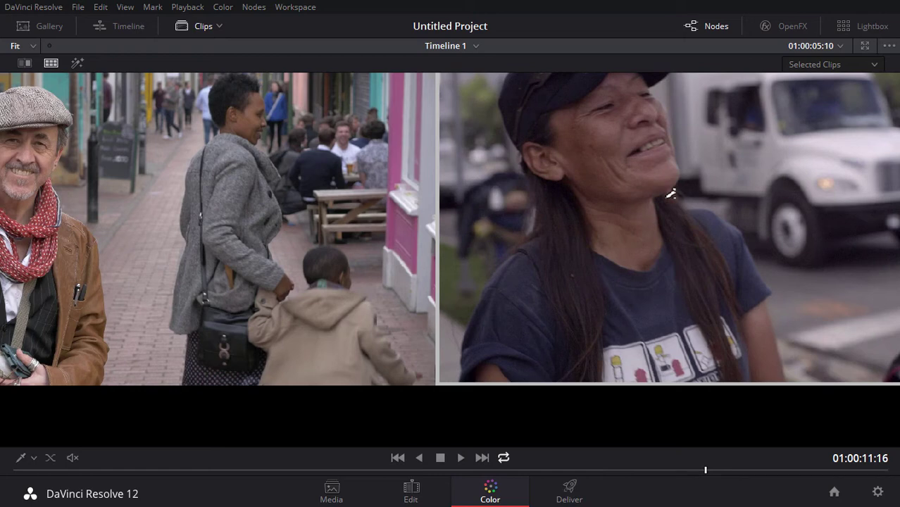
key("shift+z")
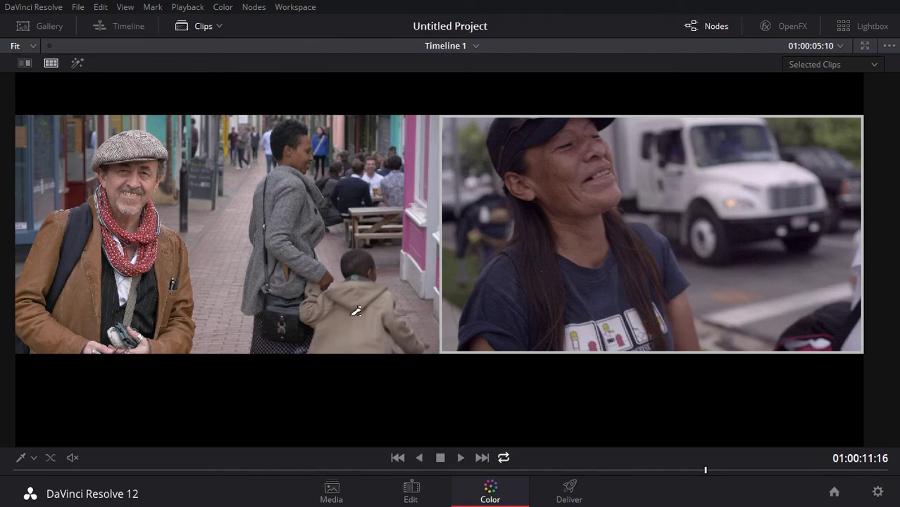
key("alt+f")
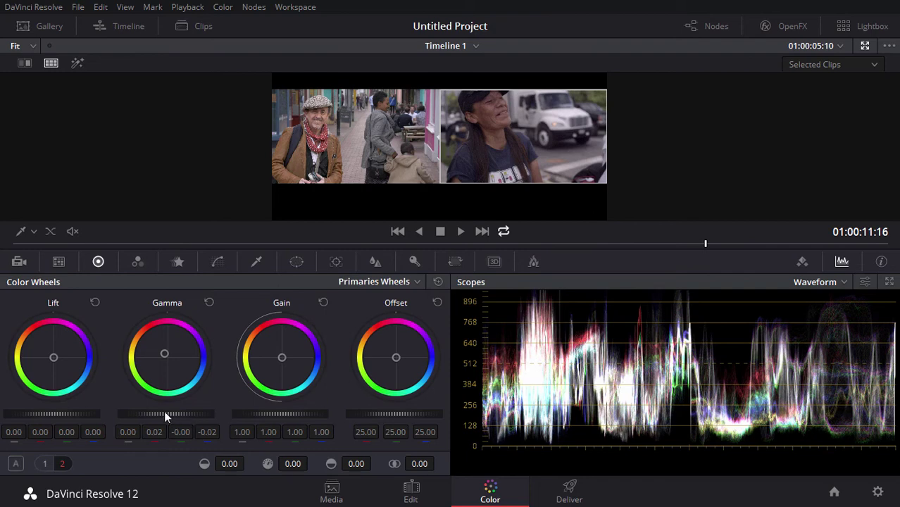
Lift the master gamma slightly and raise the master gain to 1.10
left_click_drag(175, 419, 216, 415)
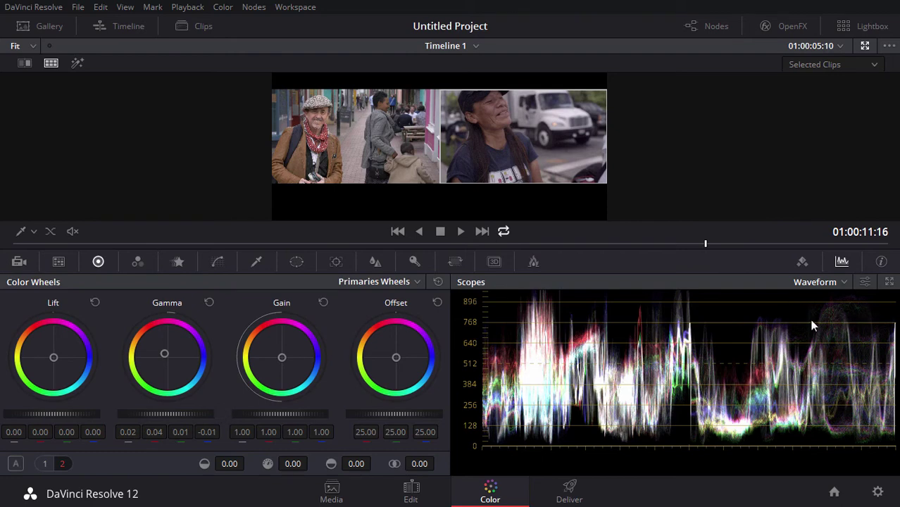
left_click_drag(302, 413, 357, 413)
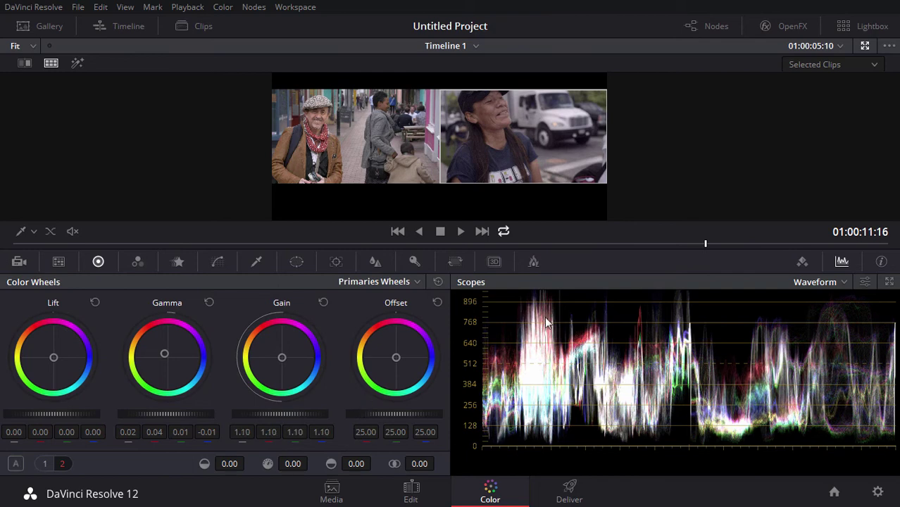
key("alt+f")
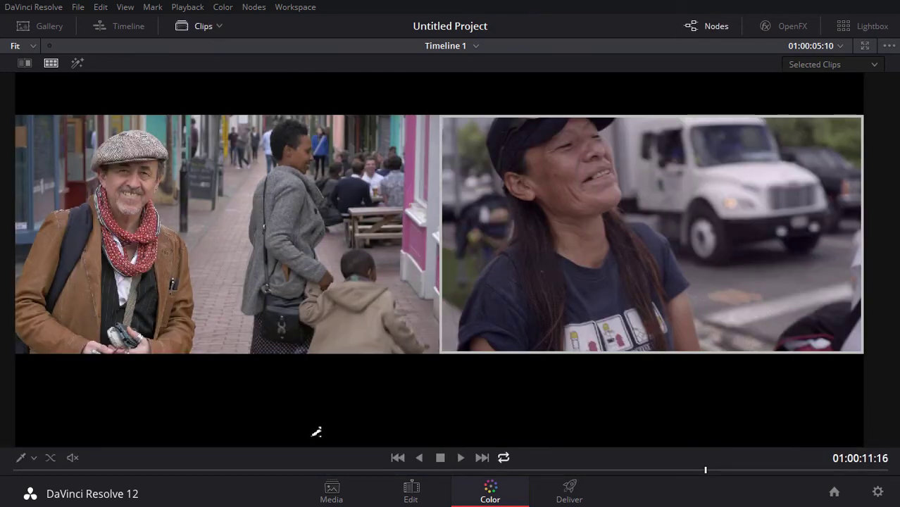
Compare clip 04 with its grade toggled off and on against clip 03, then return to the wheels
mouse_move(704, 470)
left_mouse_down()
mouse_move(366, 471)
mouse_move(626, 466)
left_mouse_up()
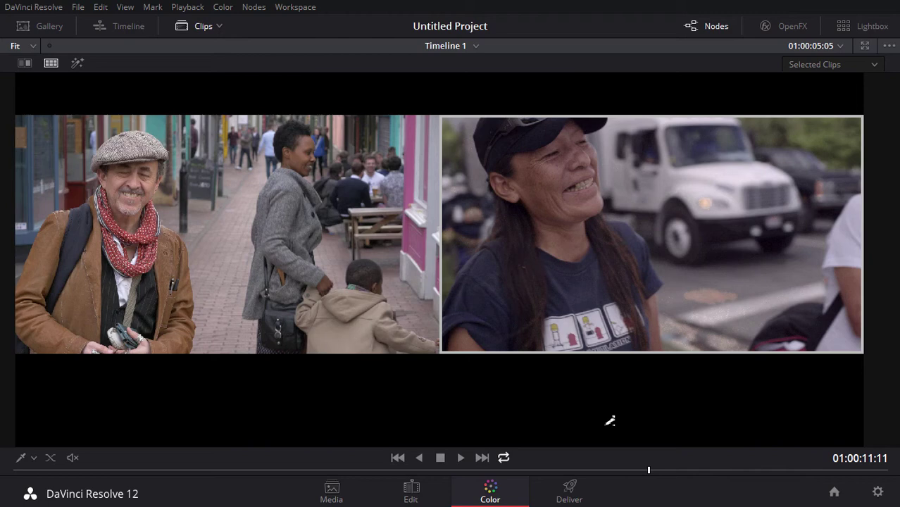
key("shift+d")
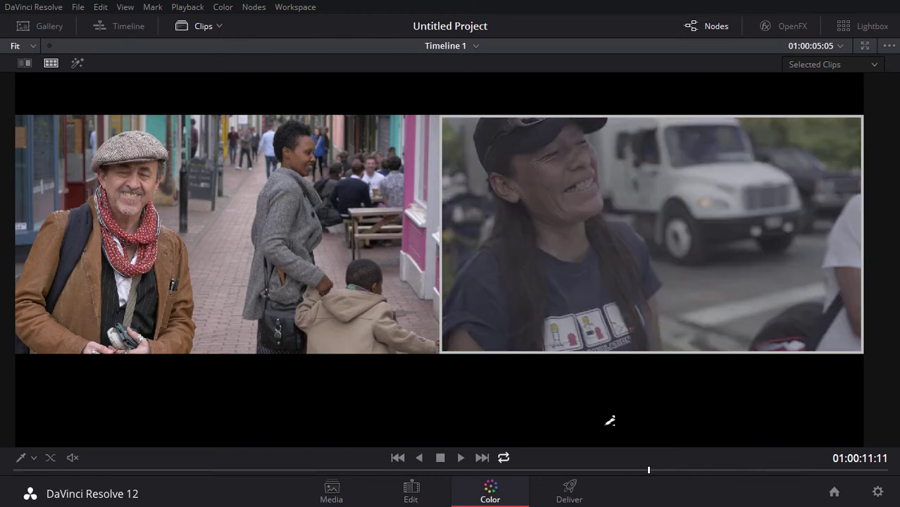
key("shift+d")
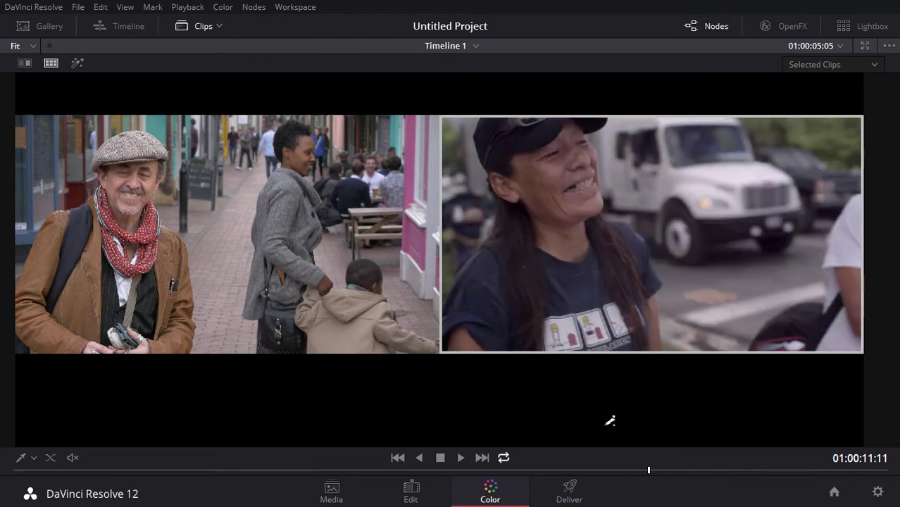
key("shift+d")
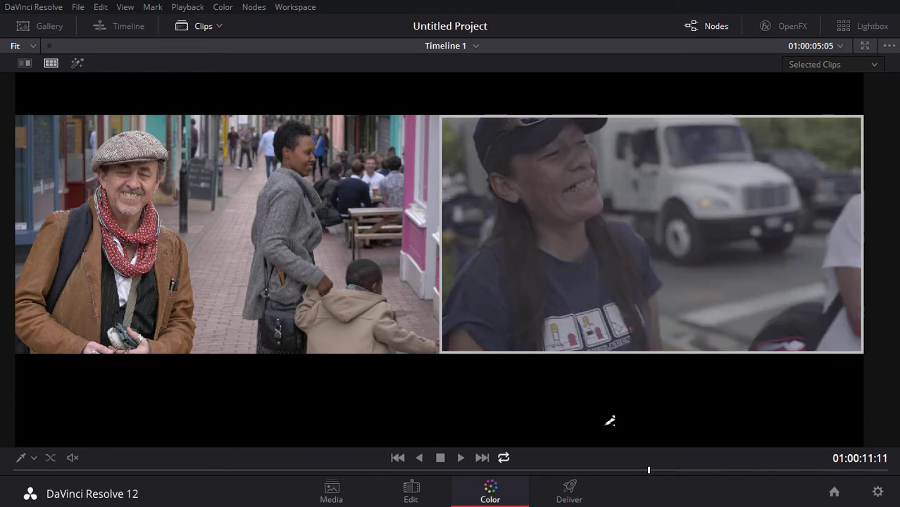
key("shift+d")
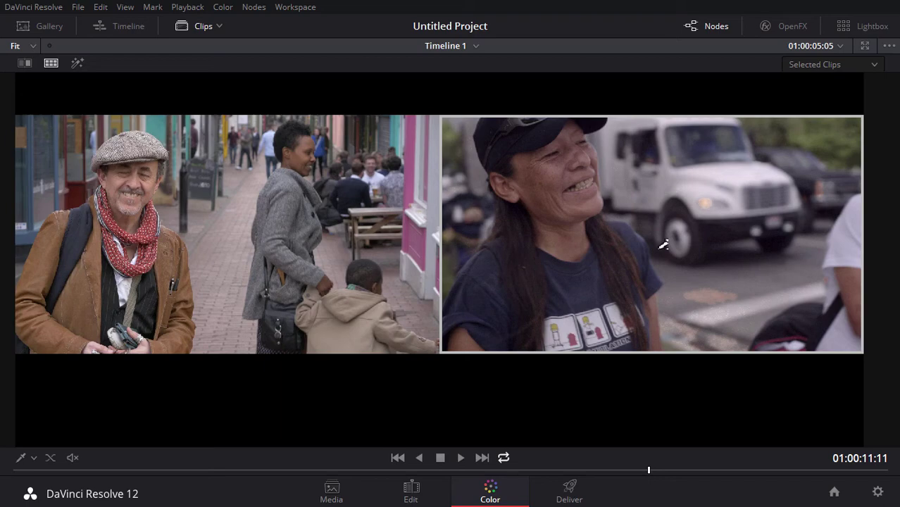
key("alt+f")
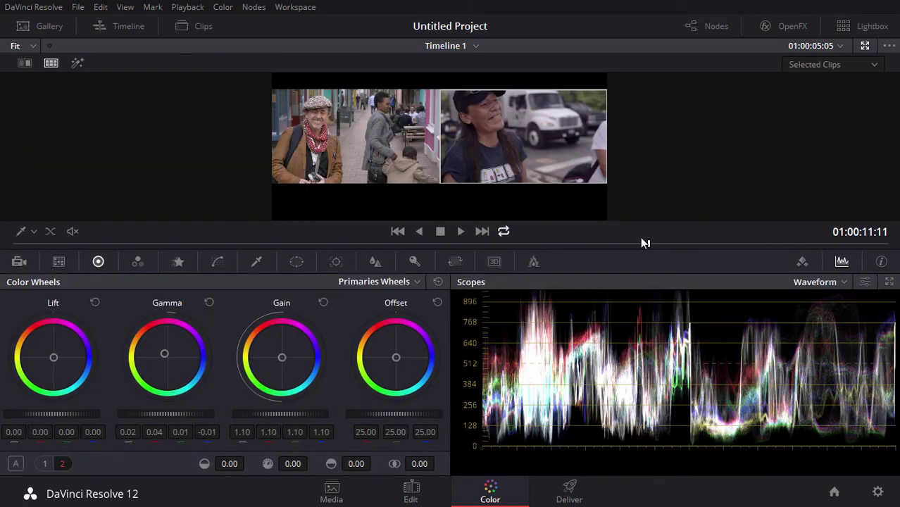
Exit the enhanced viewer so the Clips strip and Nodes graph reappear
key("alt+f")
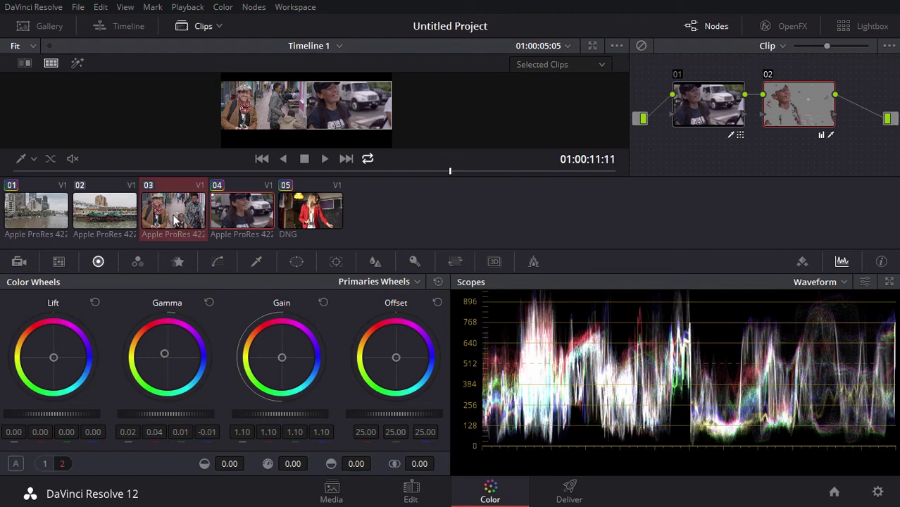
Shot-match DNG clip 05 to clip 03 using Shot Match to this Clip
left_click(314, 220)
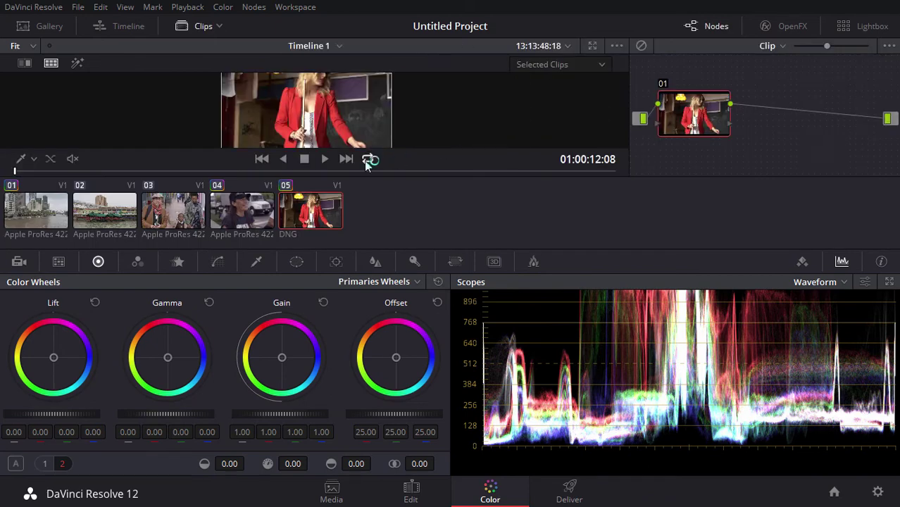
left_click(189, 210)
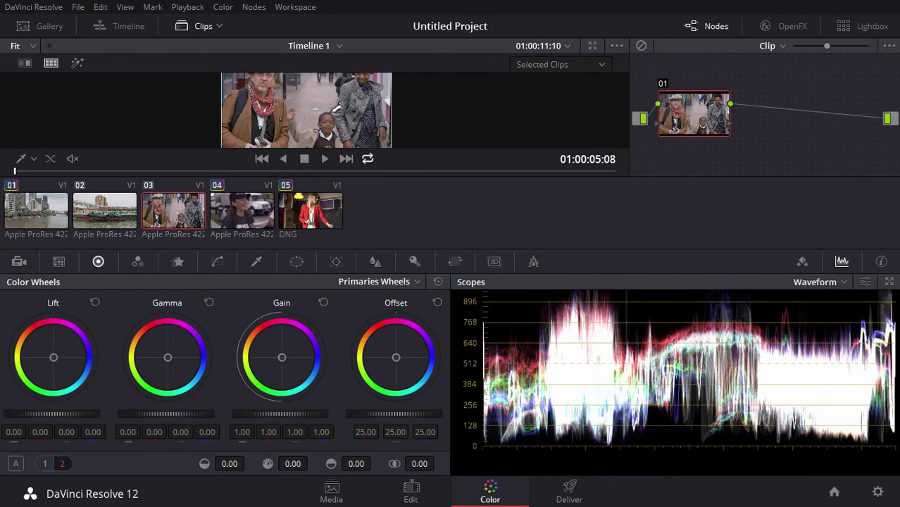
left_click(329, 201)
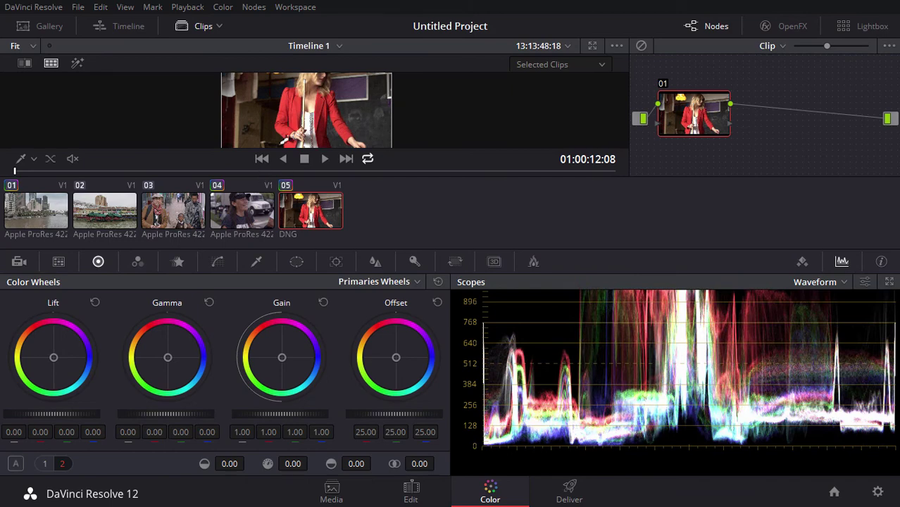
left_click(176, 213)
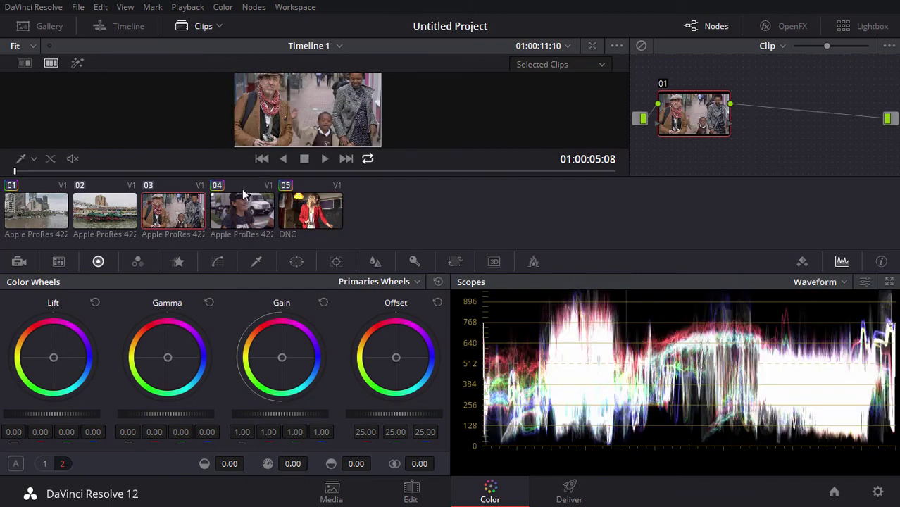
left_click(297, 215)
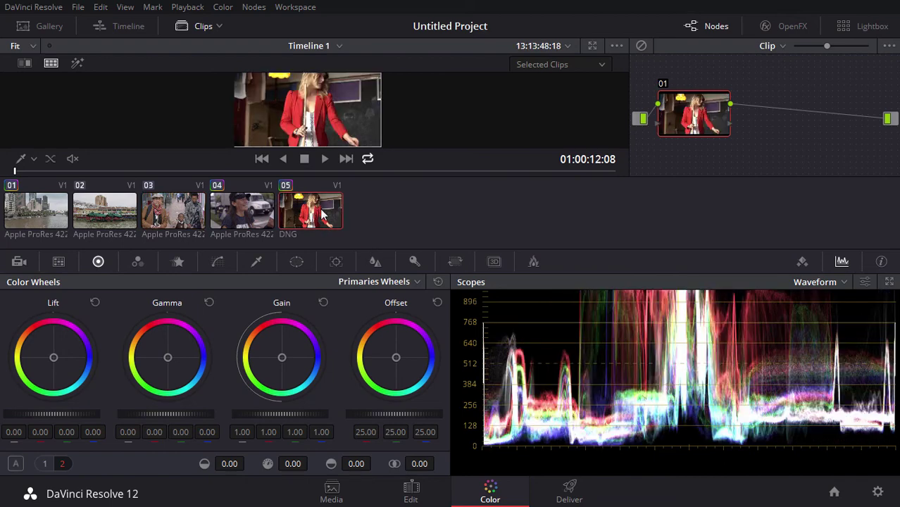
right_click(176, 219)
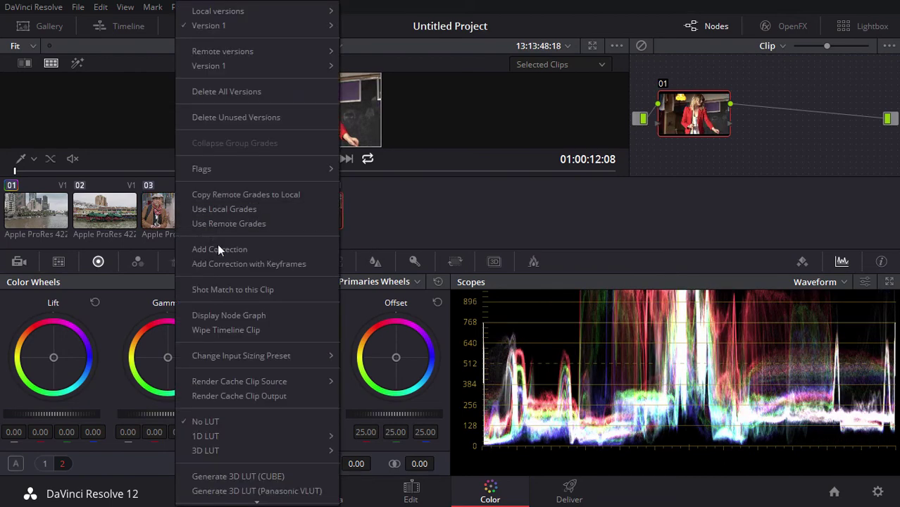
left_click(236, 290)
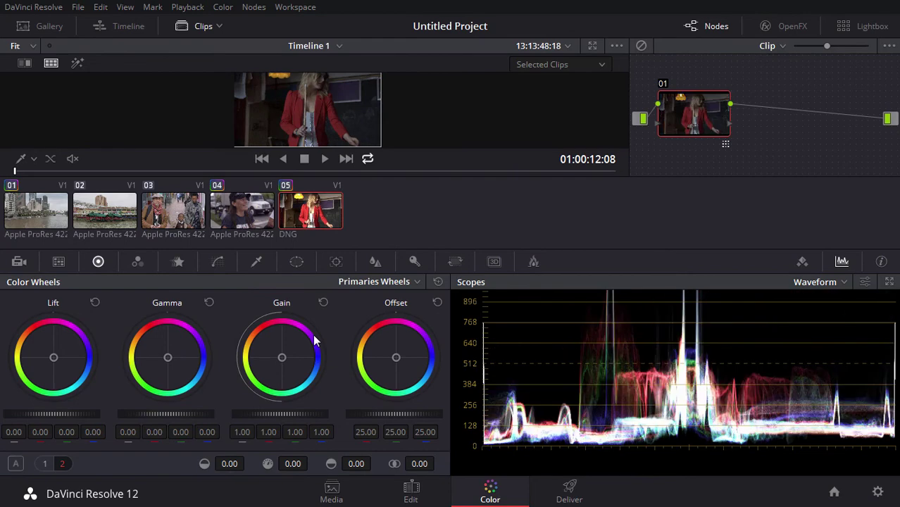
Compare clip 05's shot-match grade on and off beside clip 03 at 01:00:15:15, ending with it off
left_click(170, 219, "ctrl")
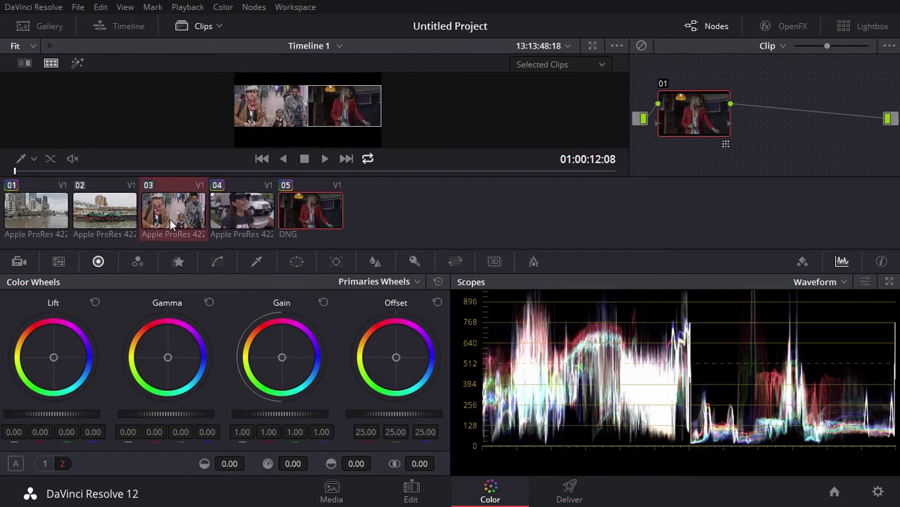
key("alt+f")
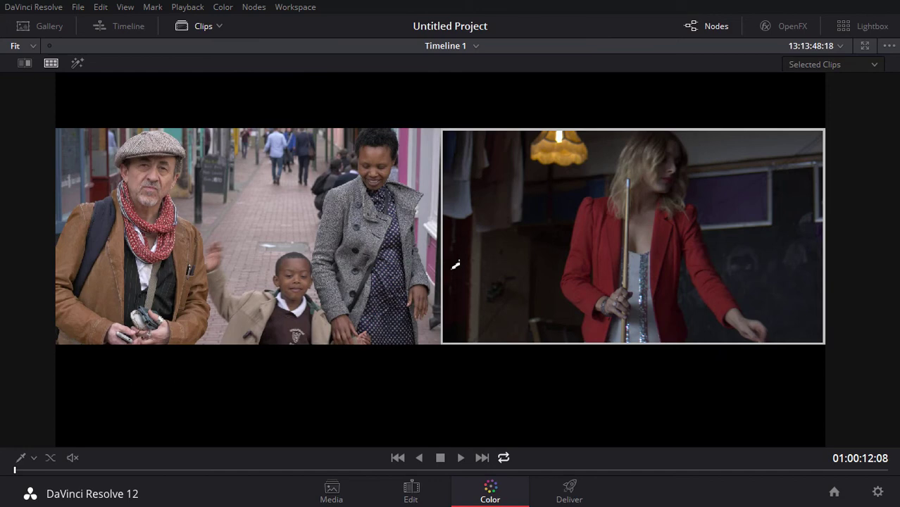
key("shift+d")
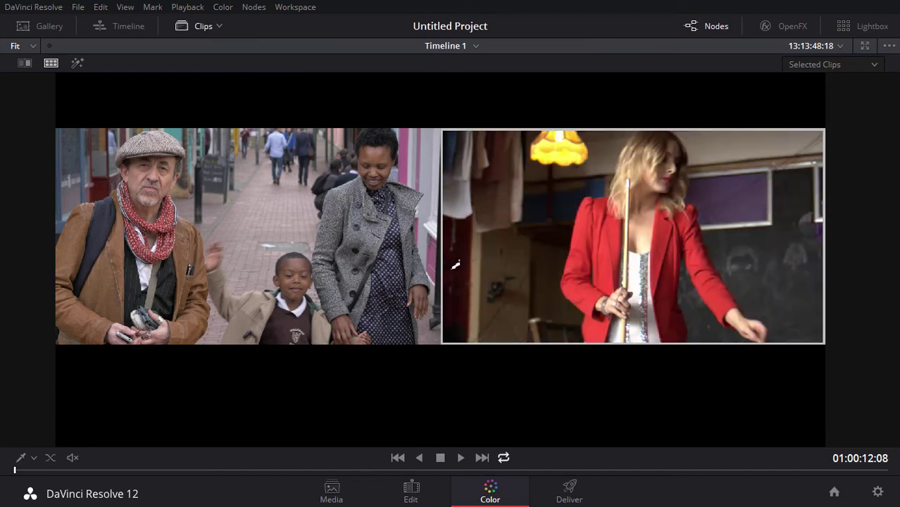
key("shift+d")
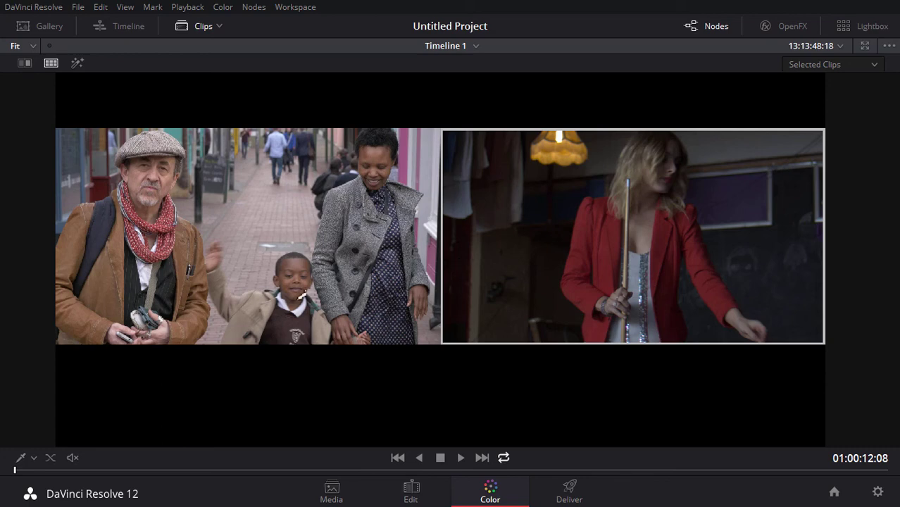
left_click_drag(16, 471, 632, 457)
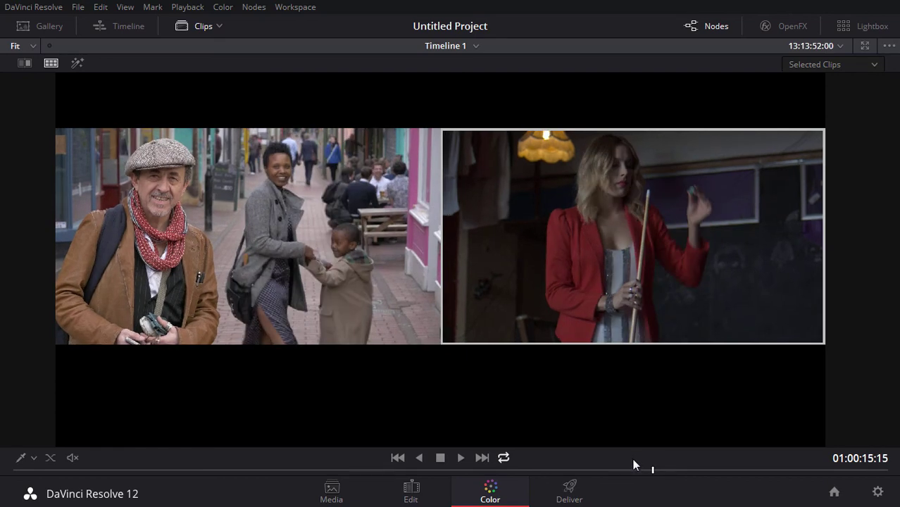
key("ctrl+d")
key("ctrl+d")
key("ctrl+d")
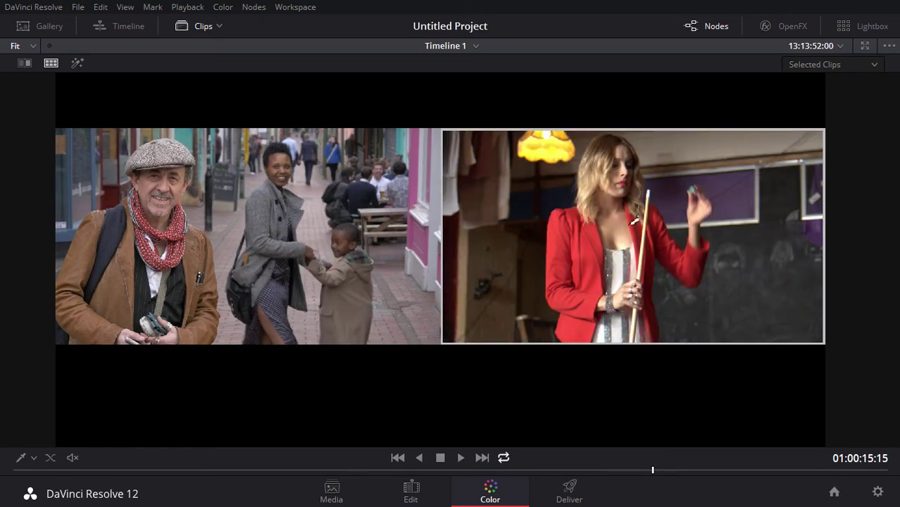
key("ctrl+d")
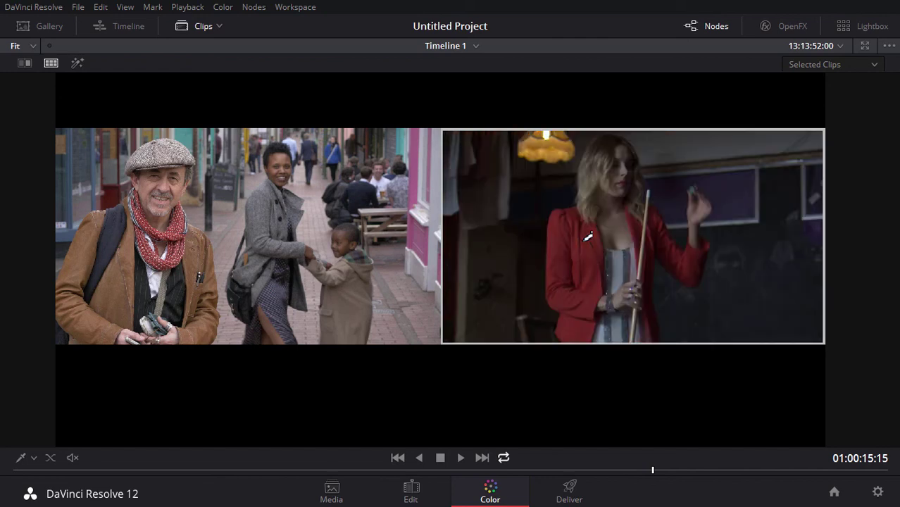
key("ctrl+d")
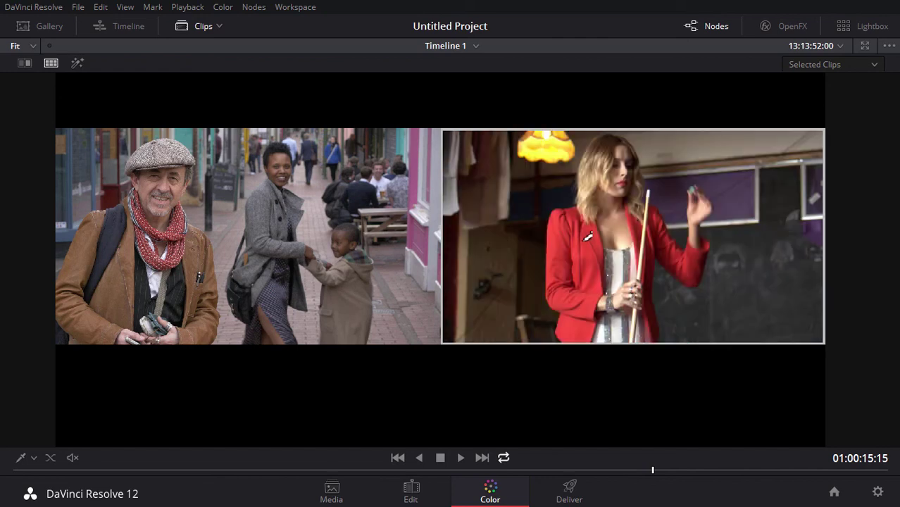